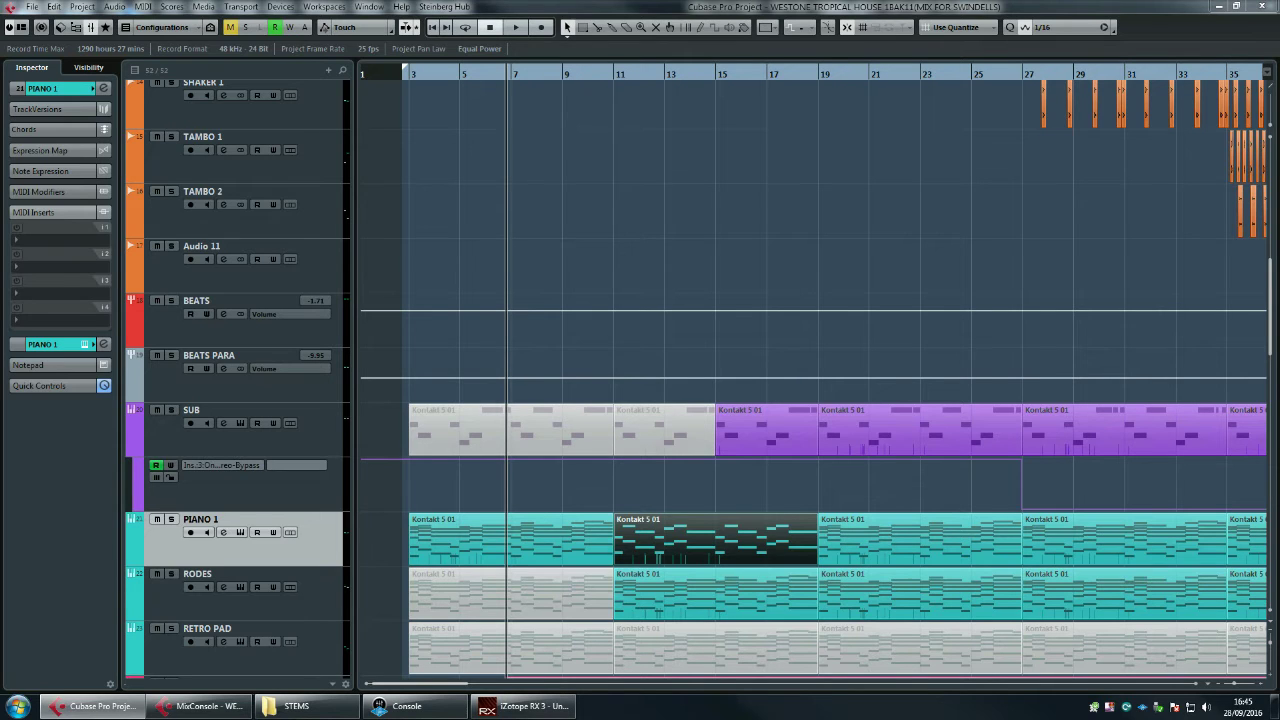
- Play back the arrangement's opening section and look over the tracks around bars 7 to 43
key("space")
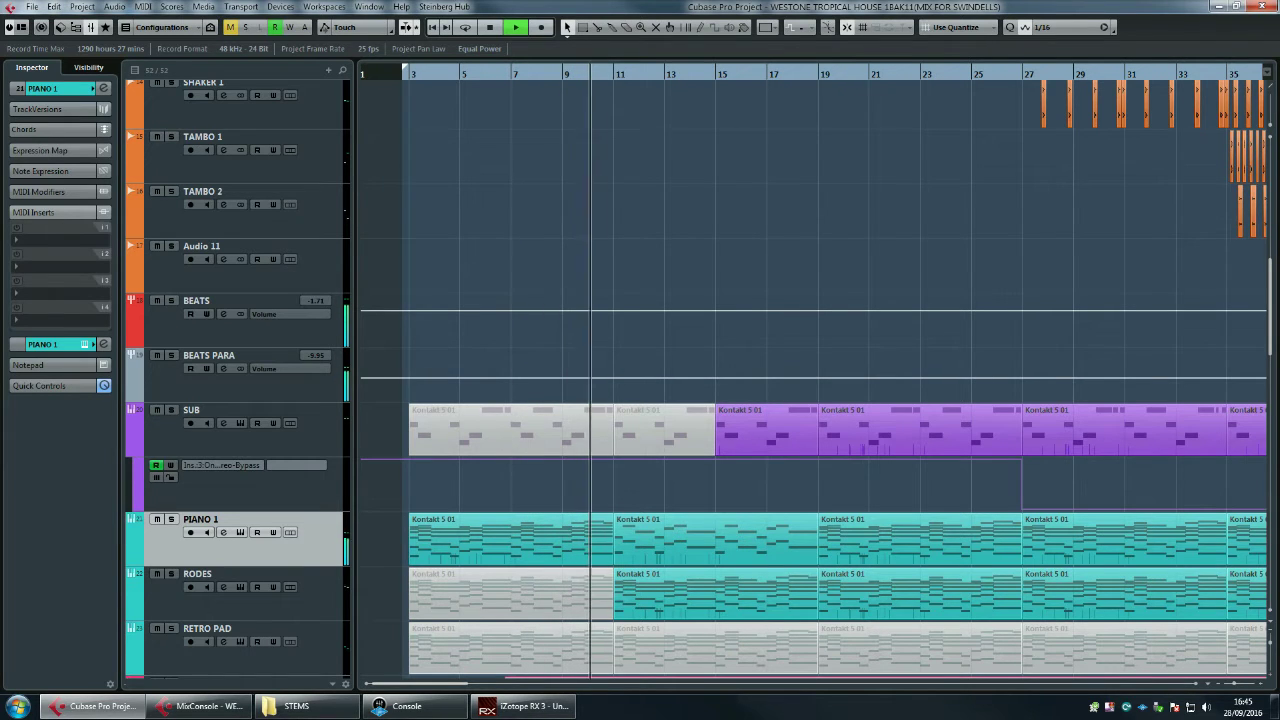
key("space")
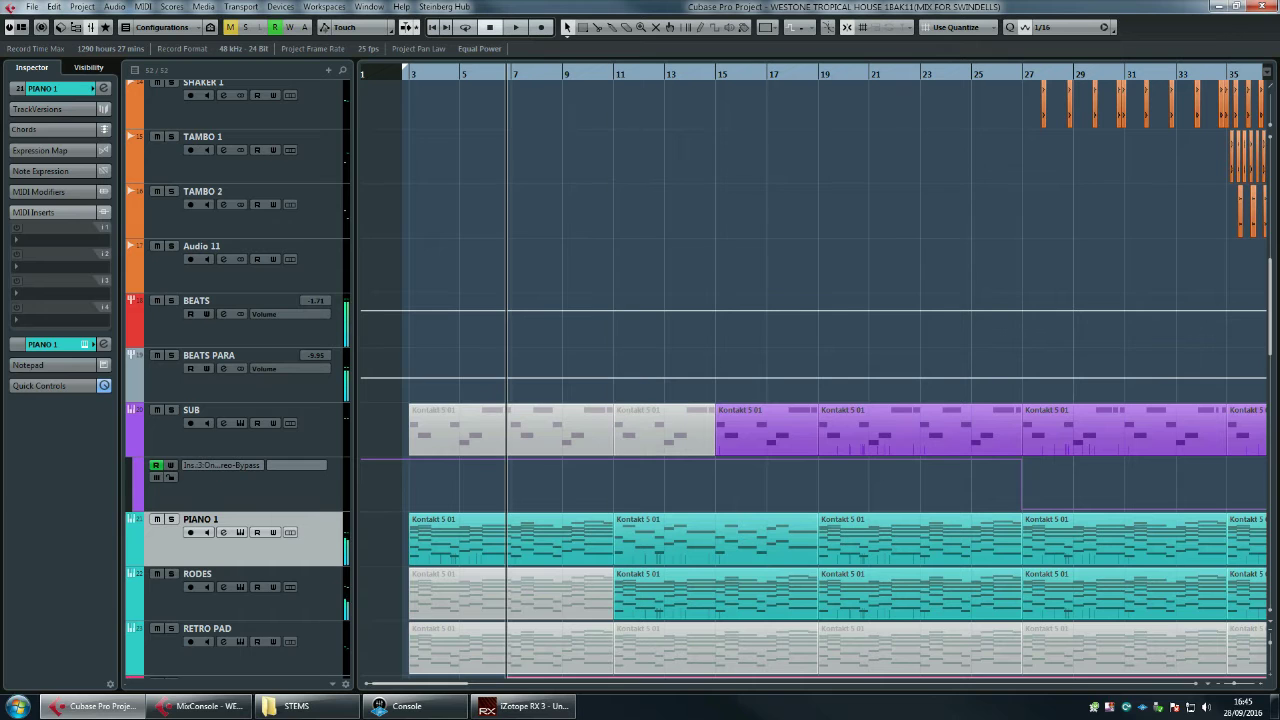
scroll(814, 374, "right", 4)
scroll(814, 374, "left", 4)
scroll(814, 374, "right", 2)
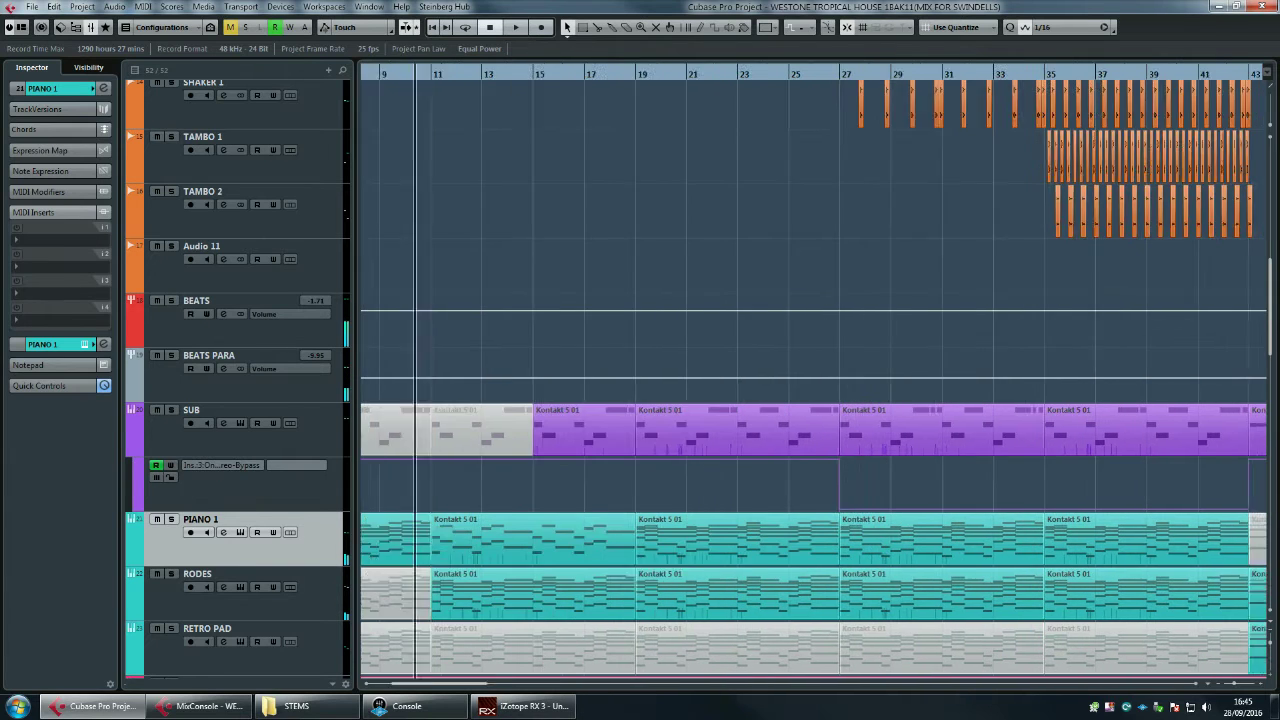
scroll(814, 374, "left", 2)
- Audition the PIANO 1 track soloed over the opening bars, and turn its solo off again
left_click(171, 519)
key("space")
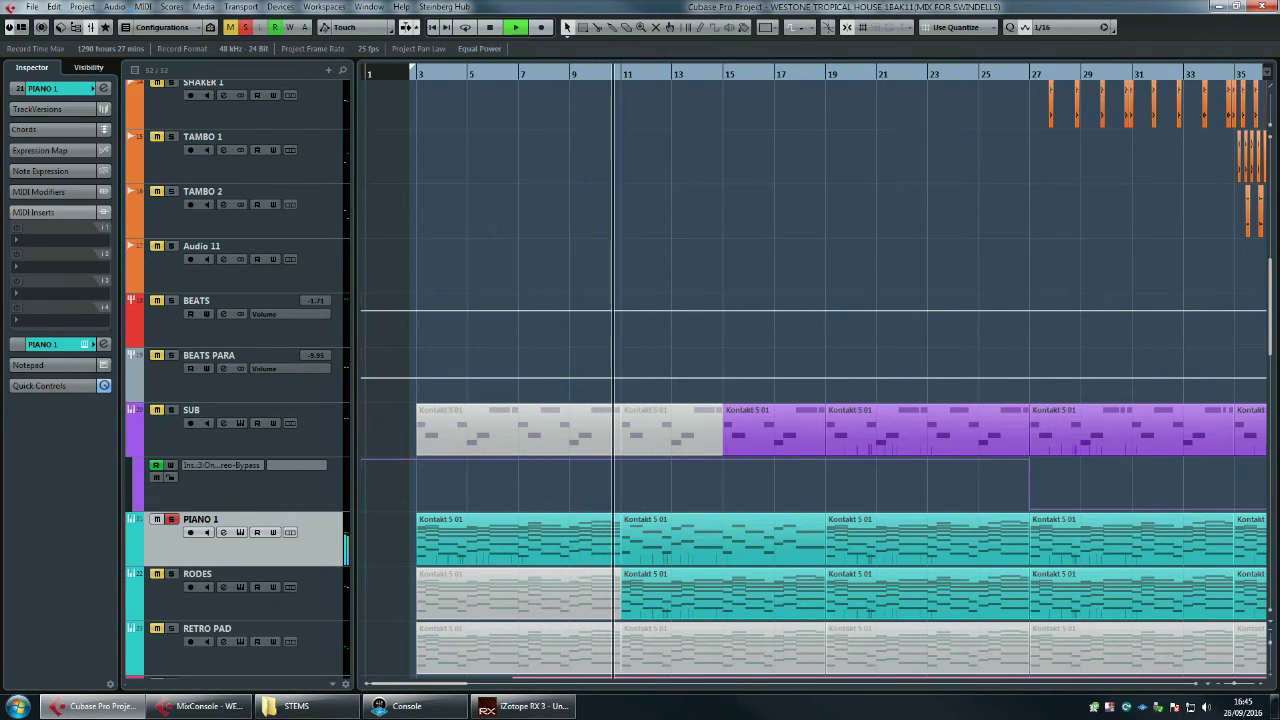
key("space")
left_click(171, 519)
- Play back the full arrangement from just before bar 73
scroll(705, 430, "right", 15)
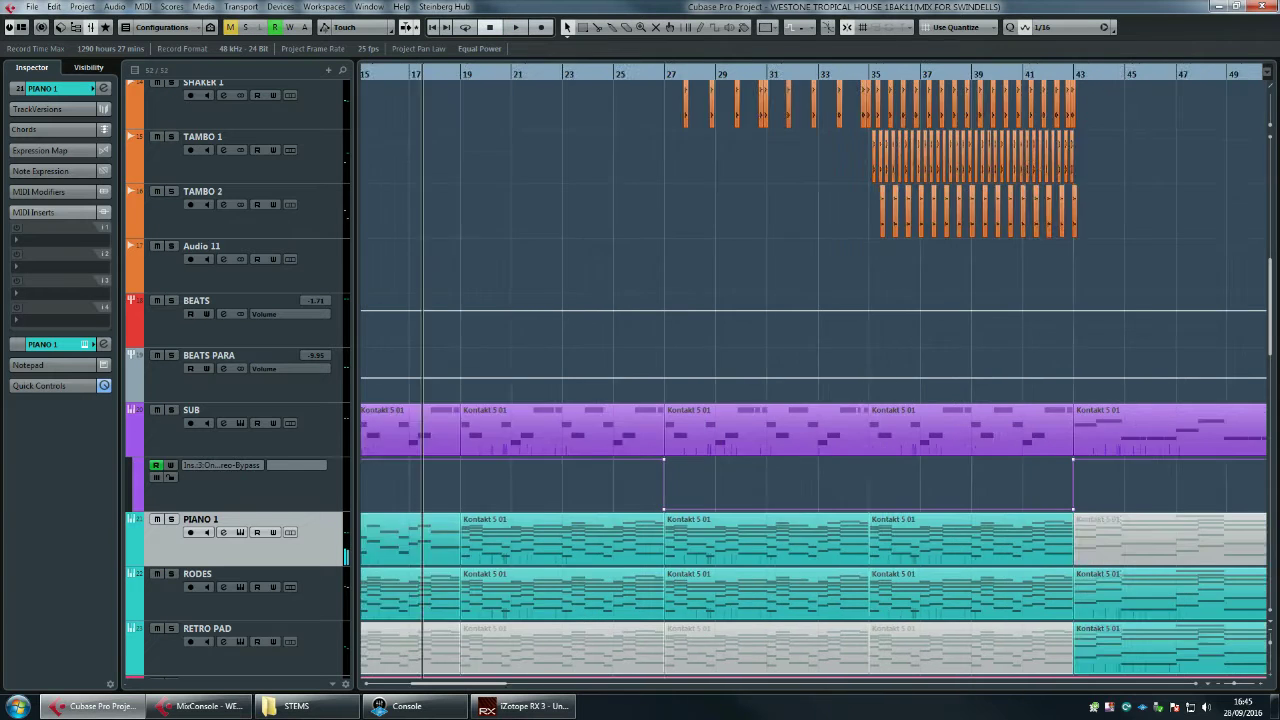
scroll(705, 430, "right", 1)
left_click_drag(684, 73, 649, 76)
key("space")
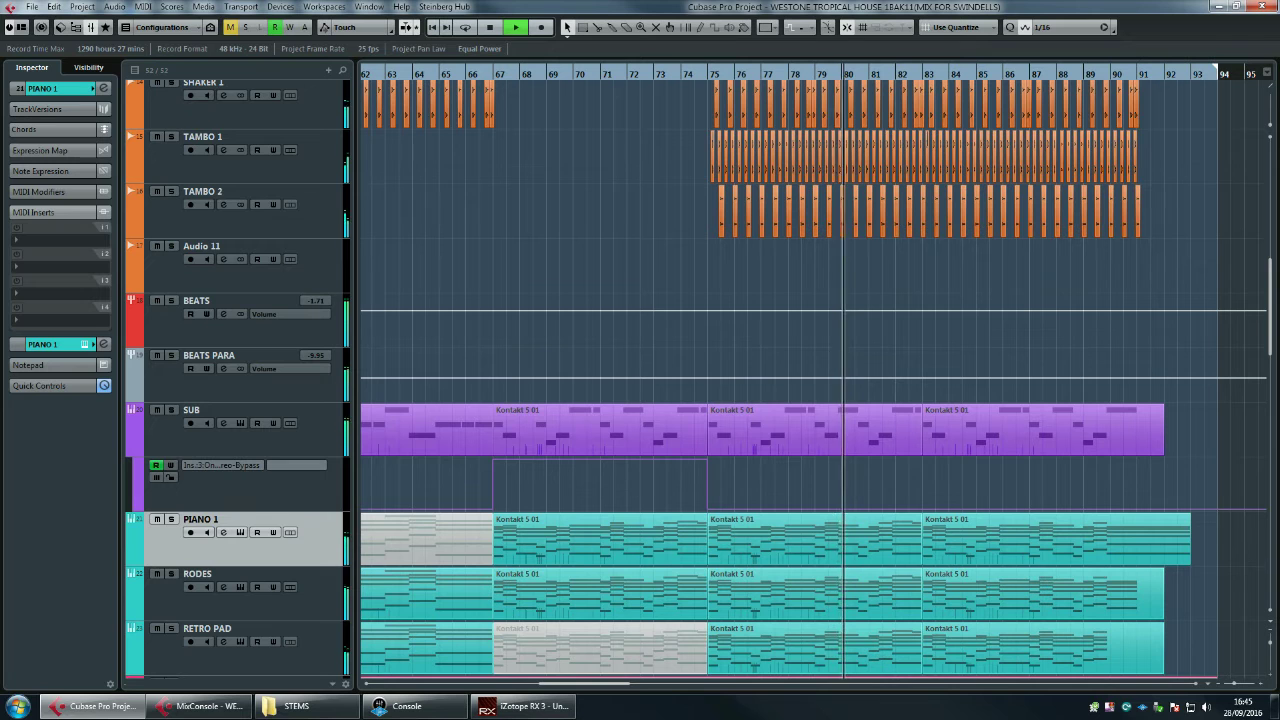
key("space")
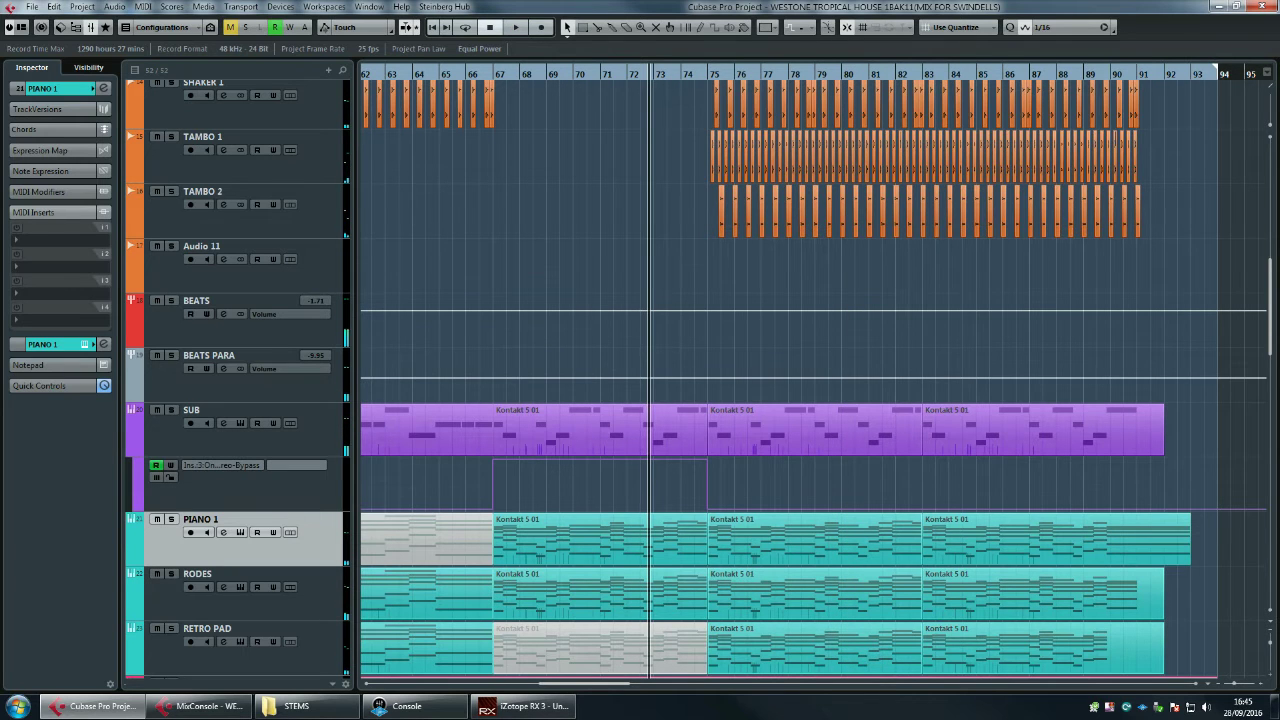
- Open the PIANO 1 part that starts at bar 11 in the Key Editor
scroll(814, 485, "left", 4)
scroll(814, 370, "left", 18)
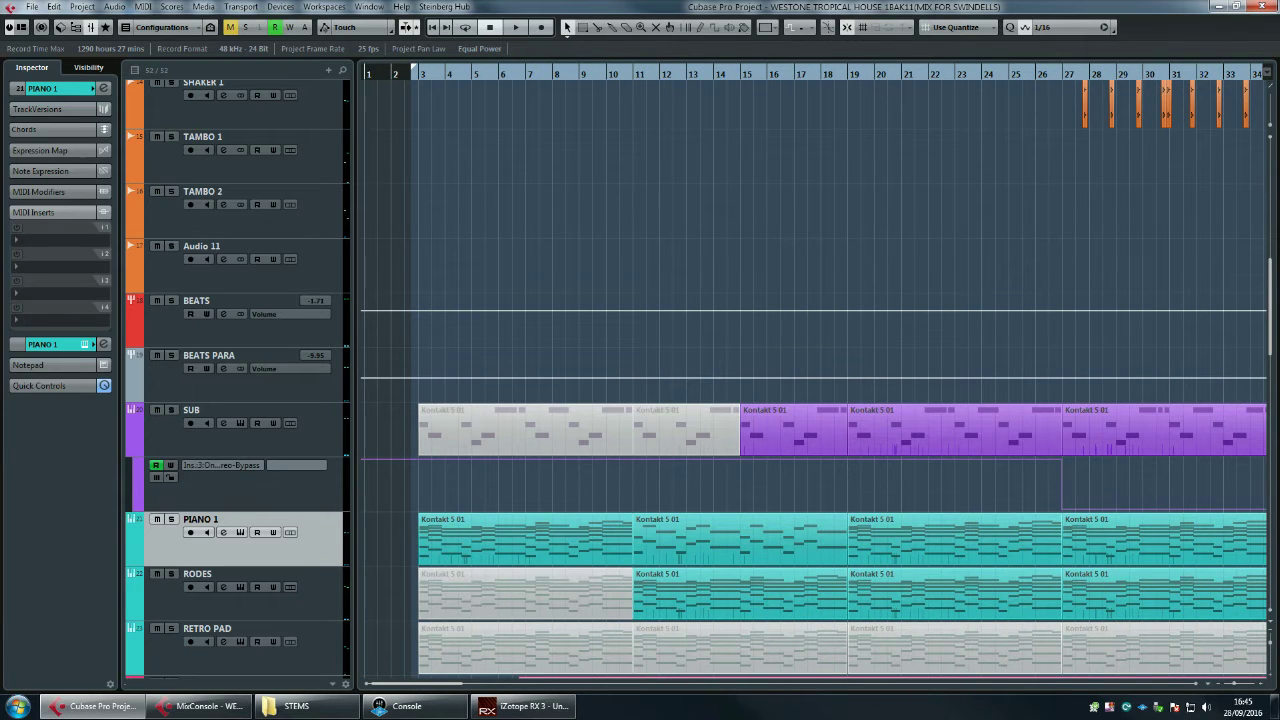
left_click_drag(651, 74, 617, 68)
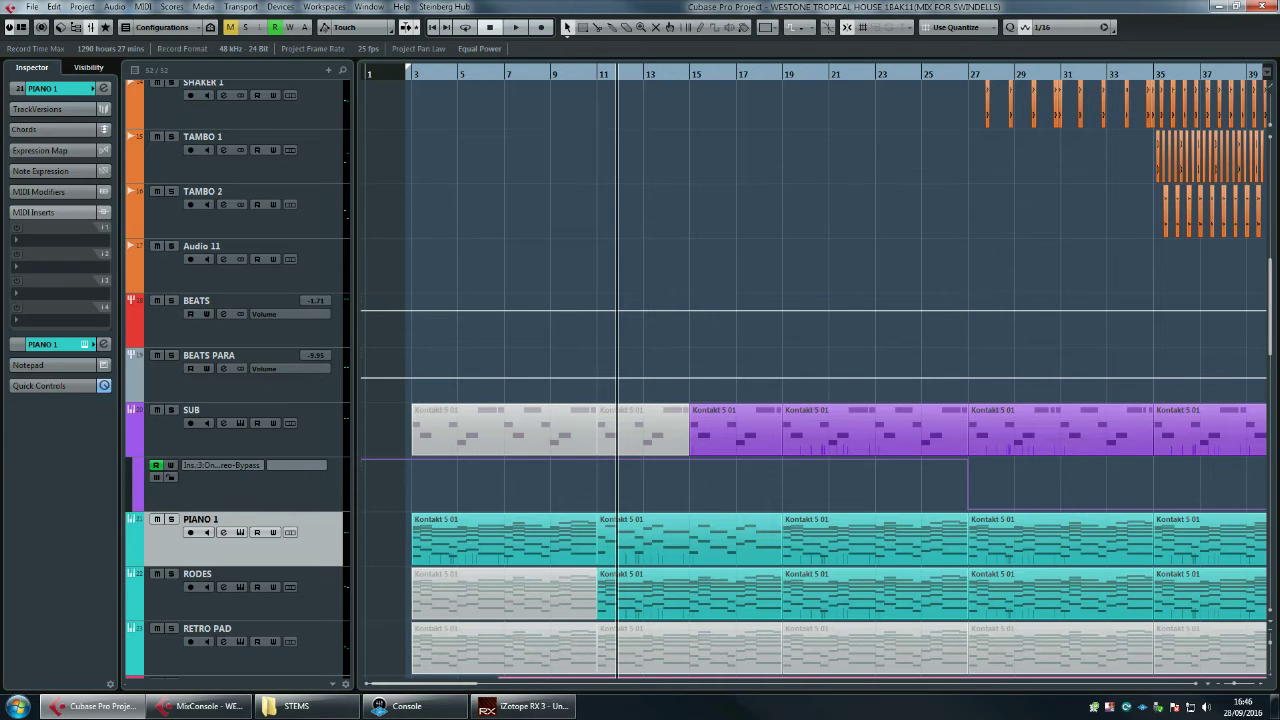
double_click(684, 541)
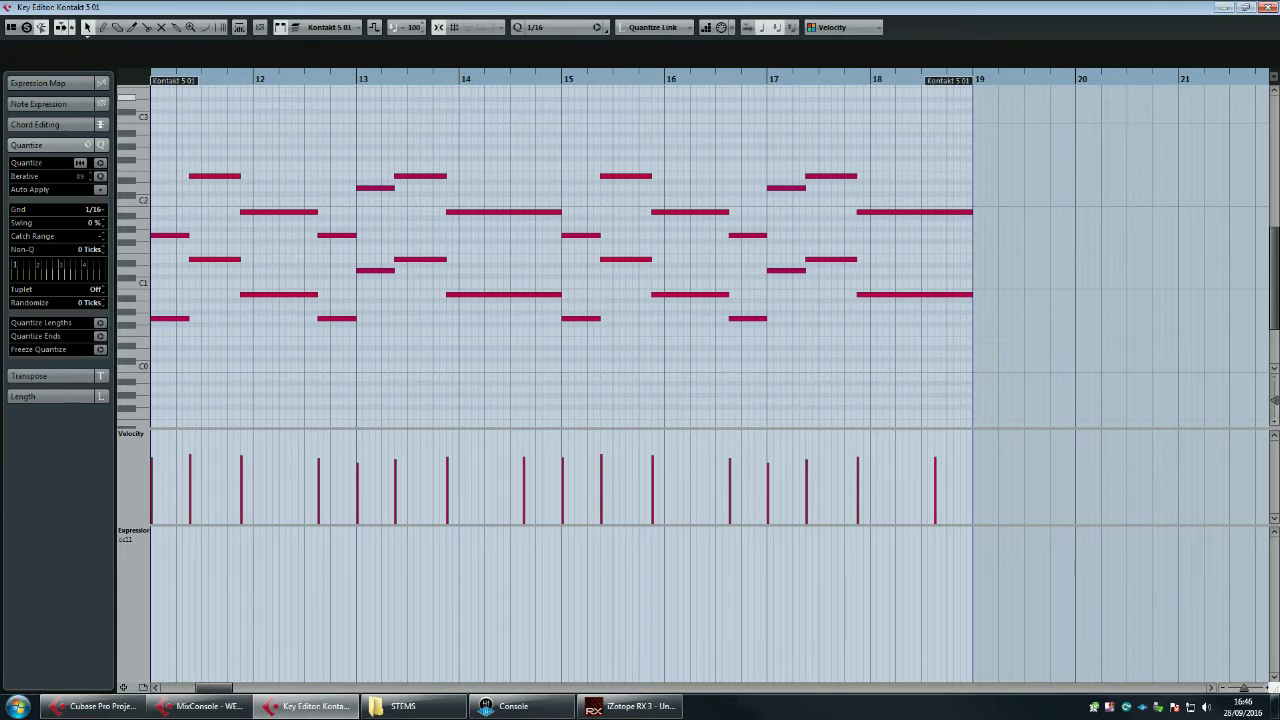
- Play back the octave piano riff from the start of the part at bar 11
scroll(684, 300, "left", 1)
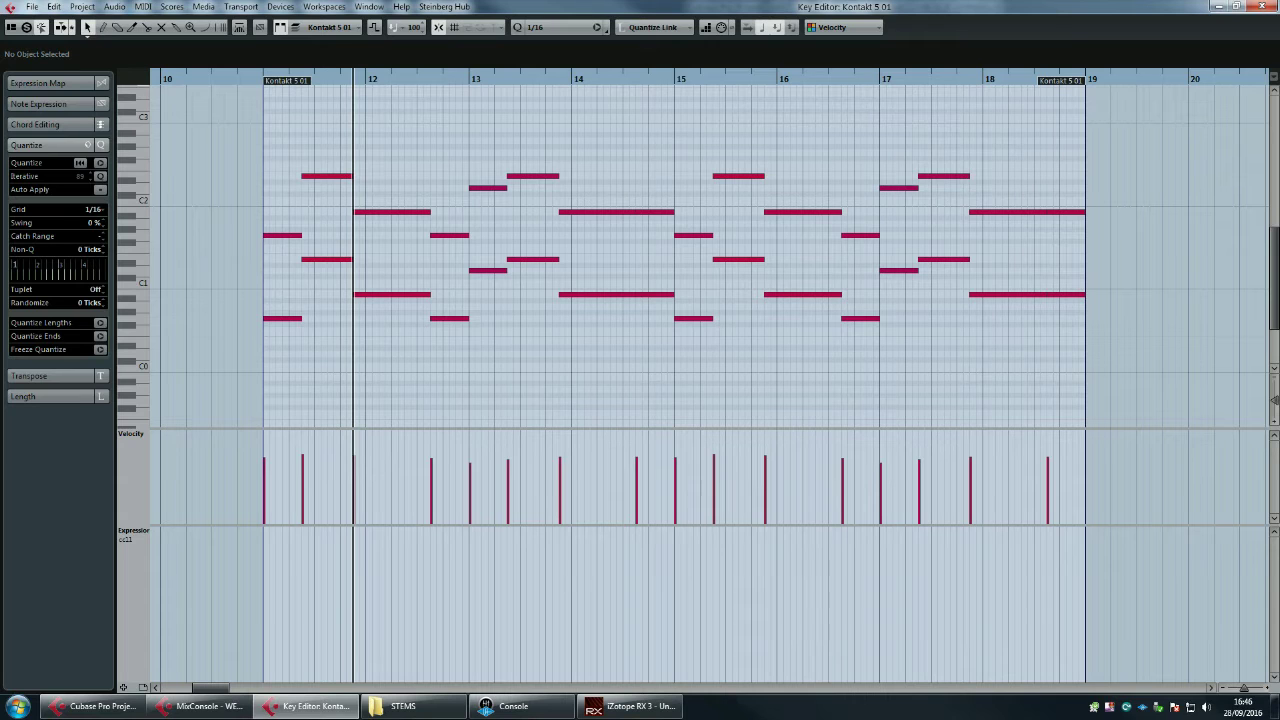
left_click(263, 80)
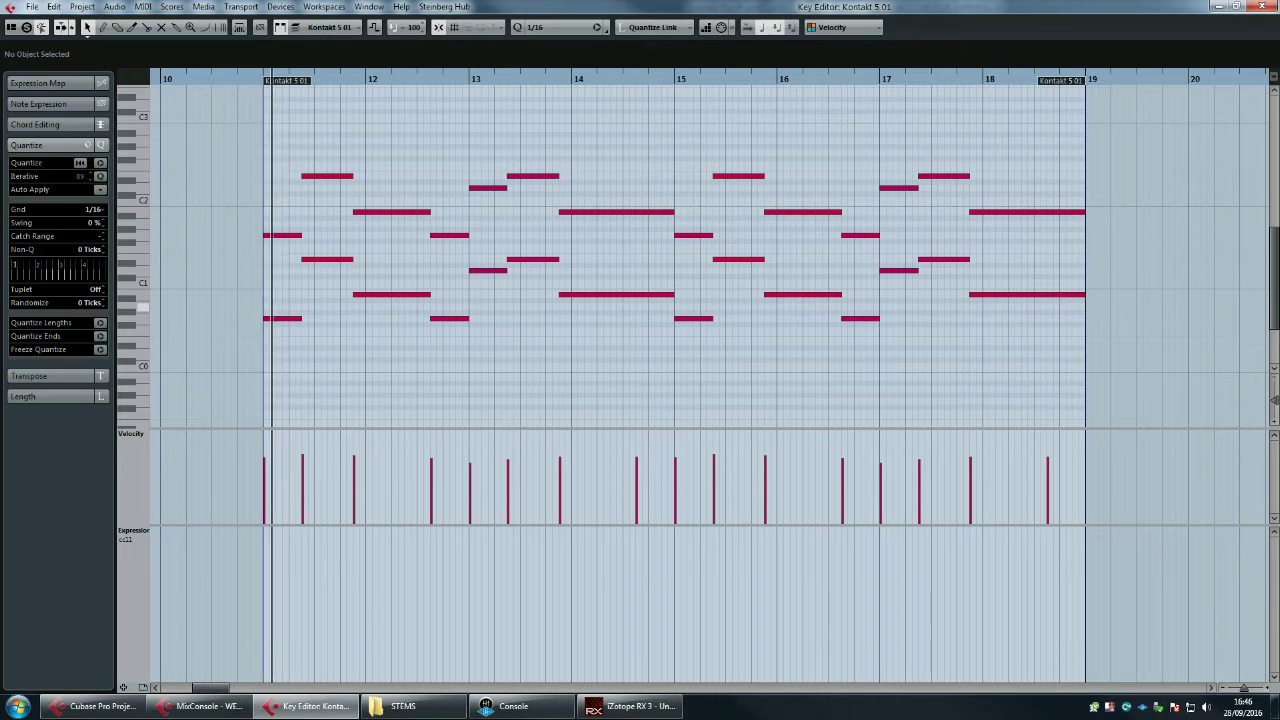
key("space")
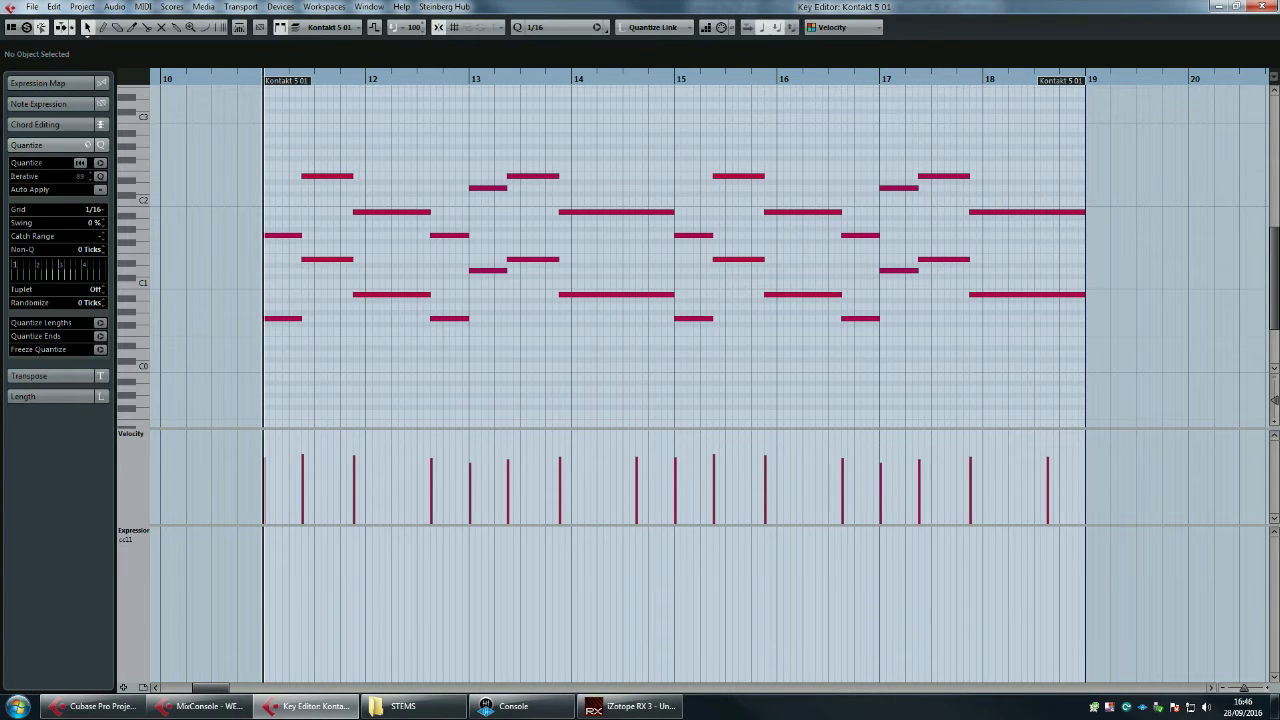
key("space")
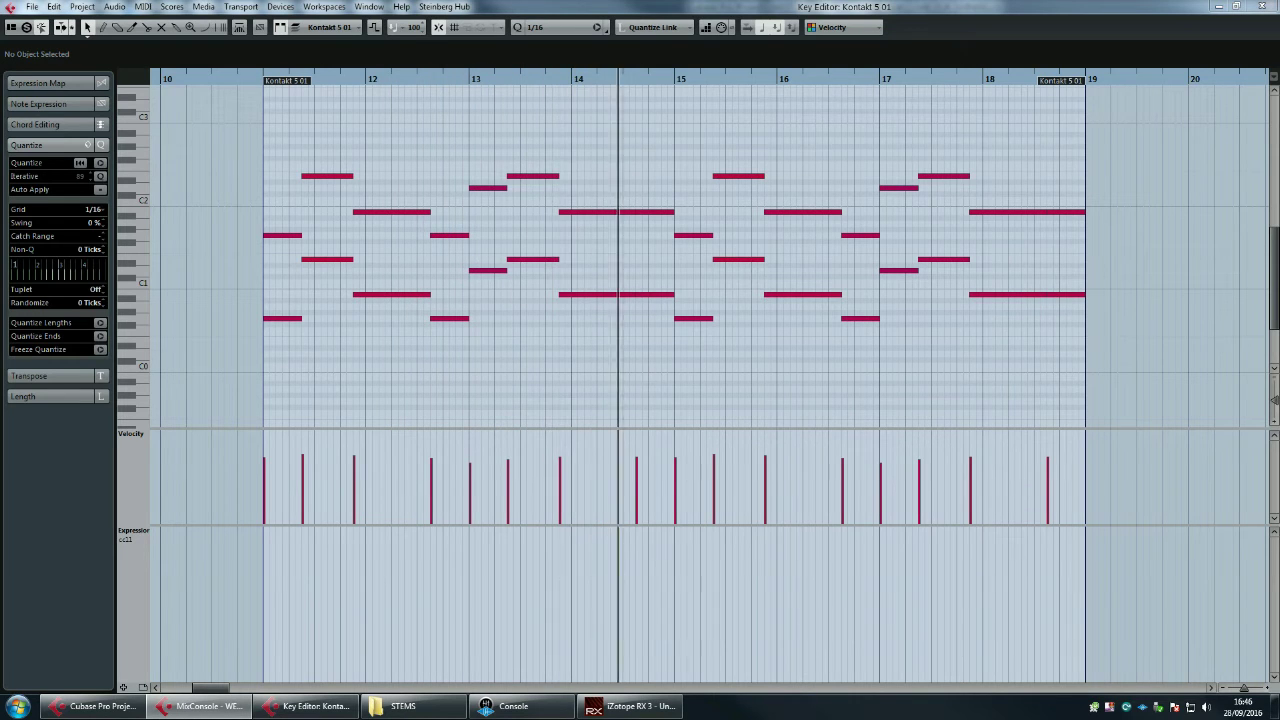
key("space")
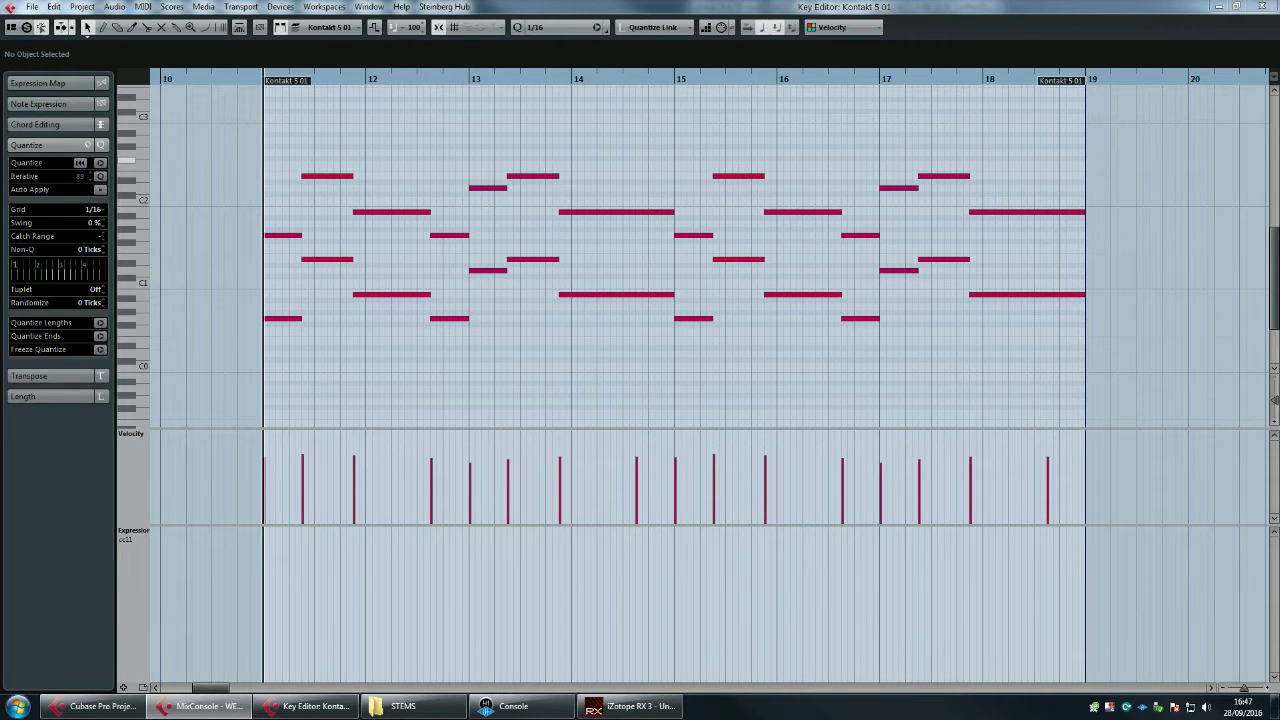
- Transpose all notes of the piano part down two semitones, so the first bass note is F0, and audition it
left_click_drag(272, 144, 1062, 412)
scroll(1062, 356, "left", 1)
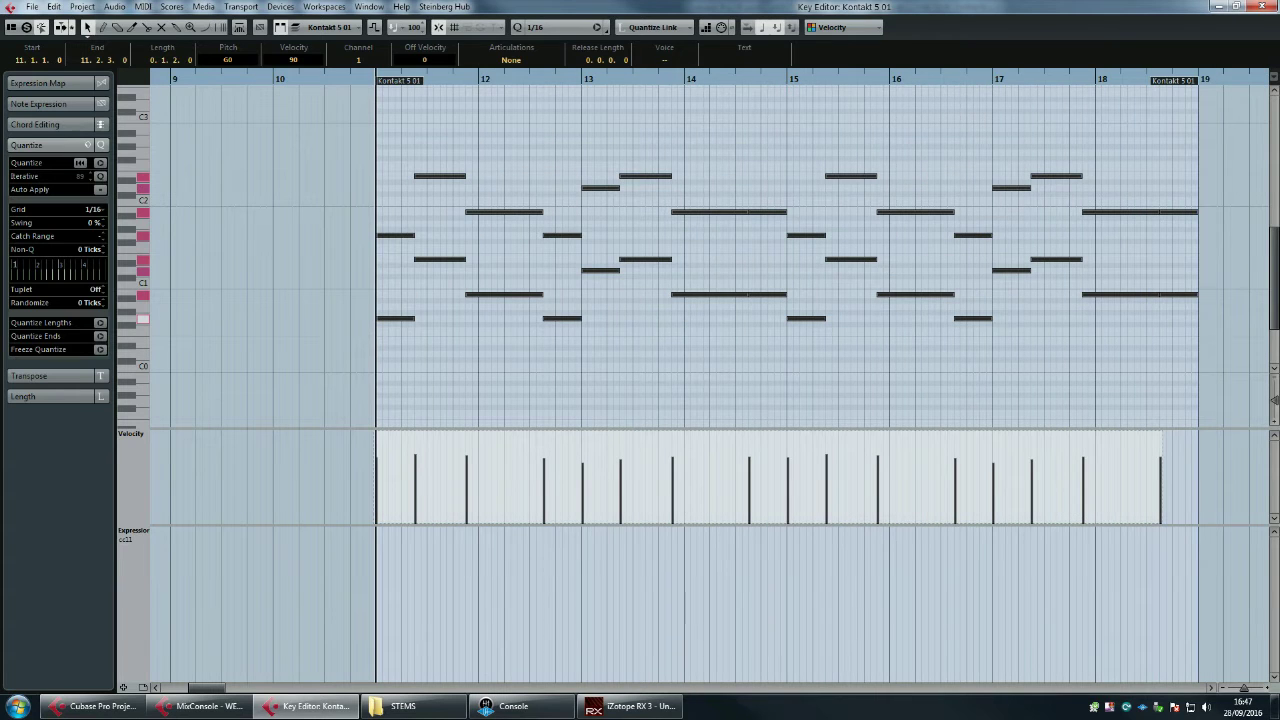
left_click_drag(390, 318, 390, 330)
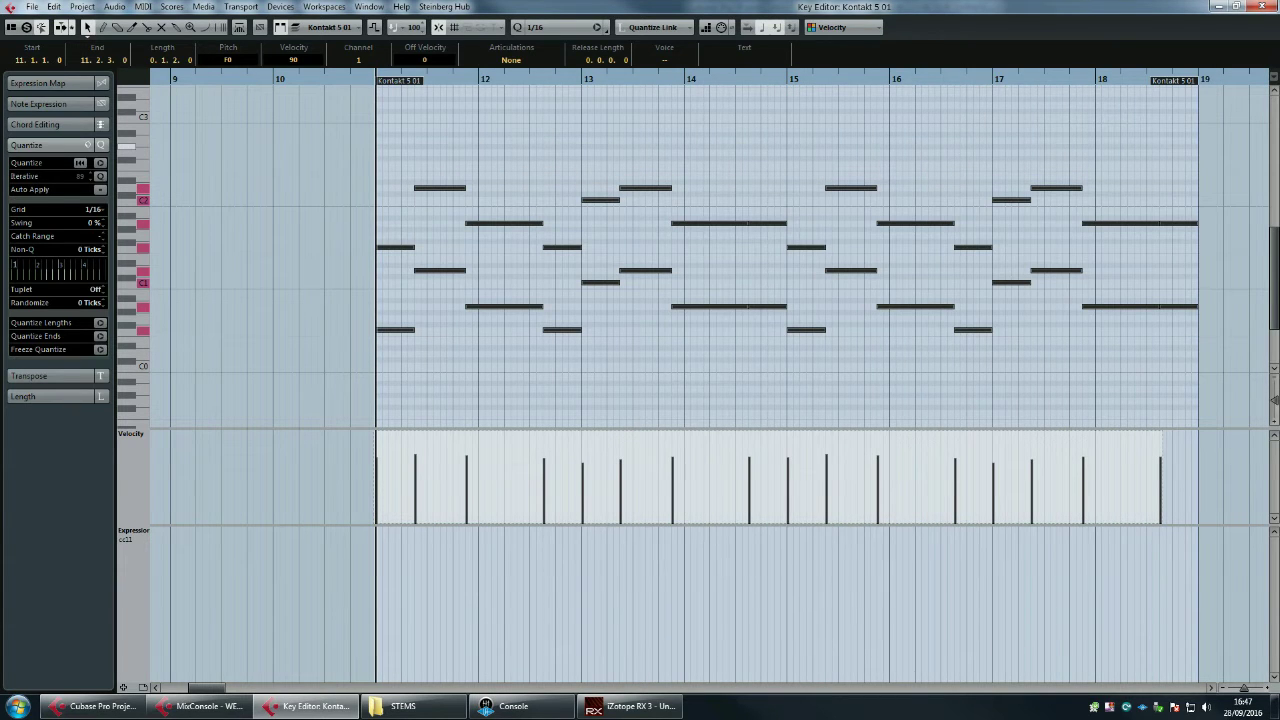
left_click(560, 379)
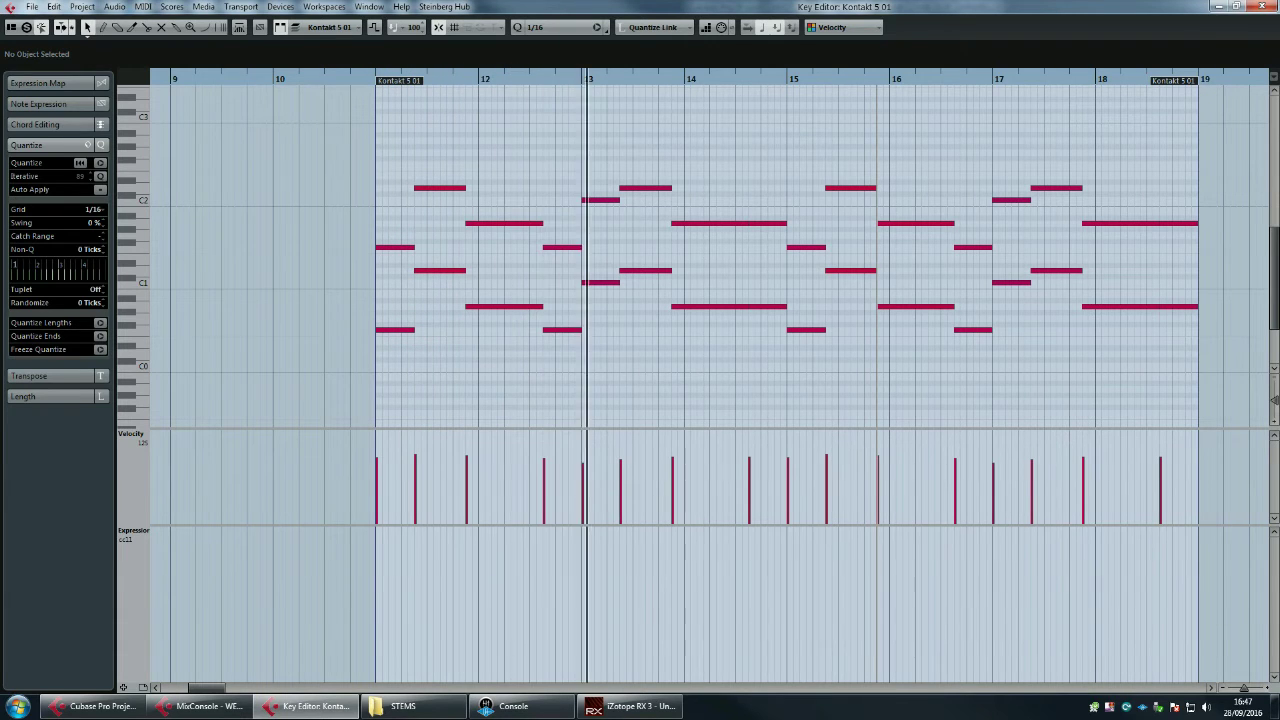
key("space")
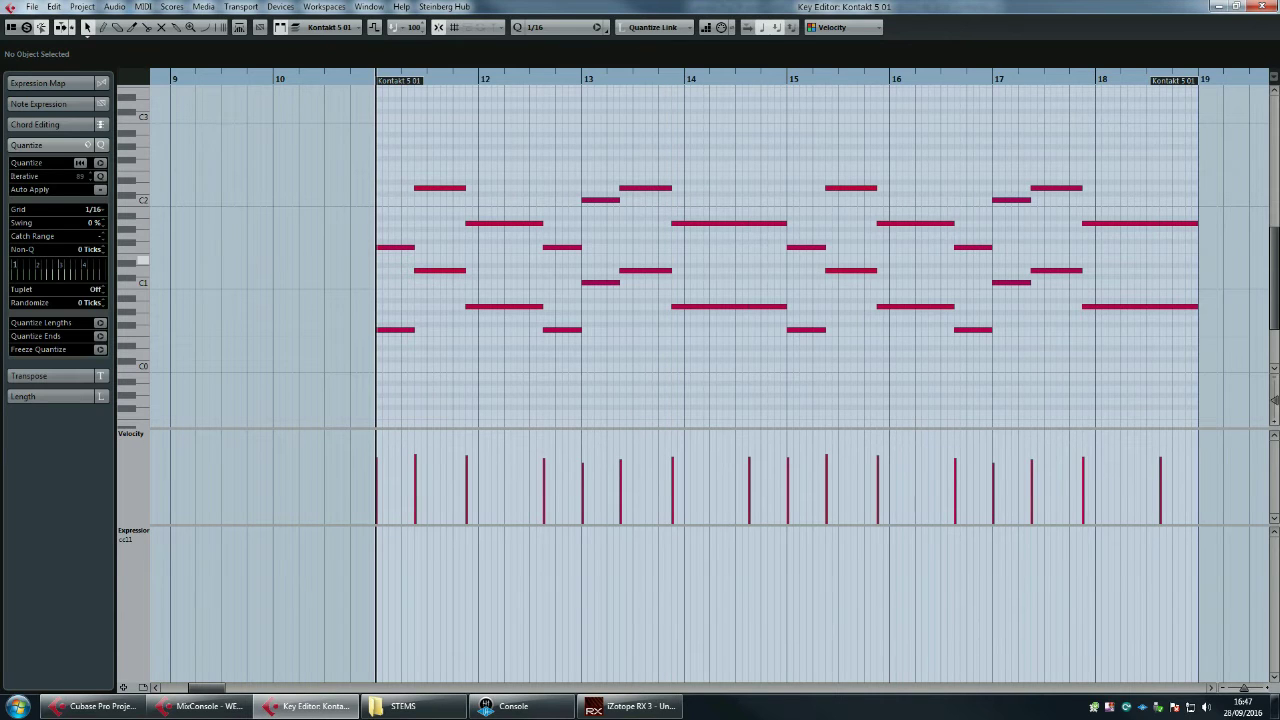
- Duplicate the upper octave line of the riff one octave higher, with the copy starting on F2
left_click(396, 247)
left_click_drag(408, 165, 498, 241)
left_click_drag(467, 480, 1168, 214)
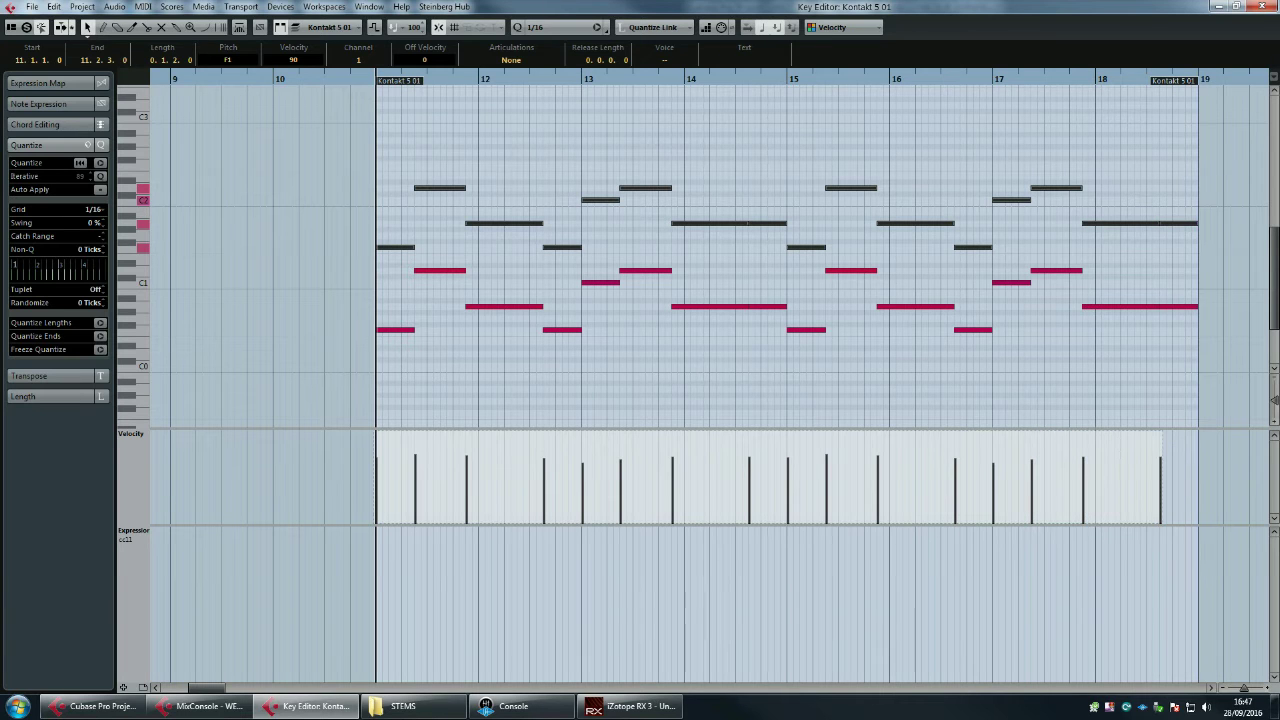
key("h")
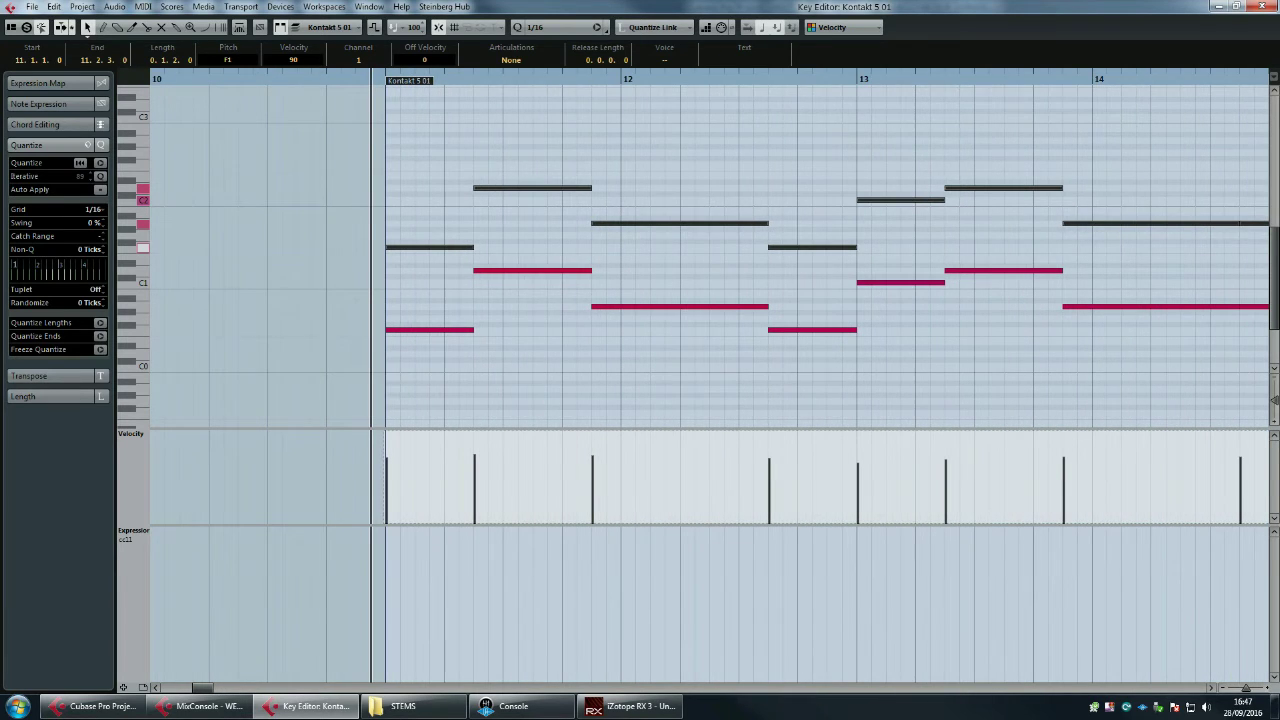
scroll(700, 250, "up", 2)
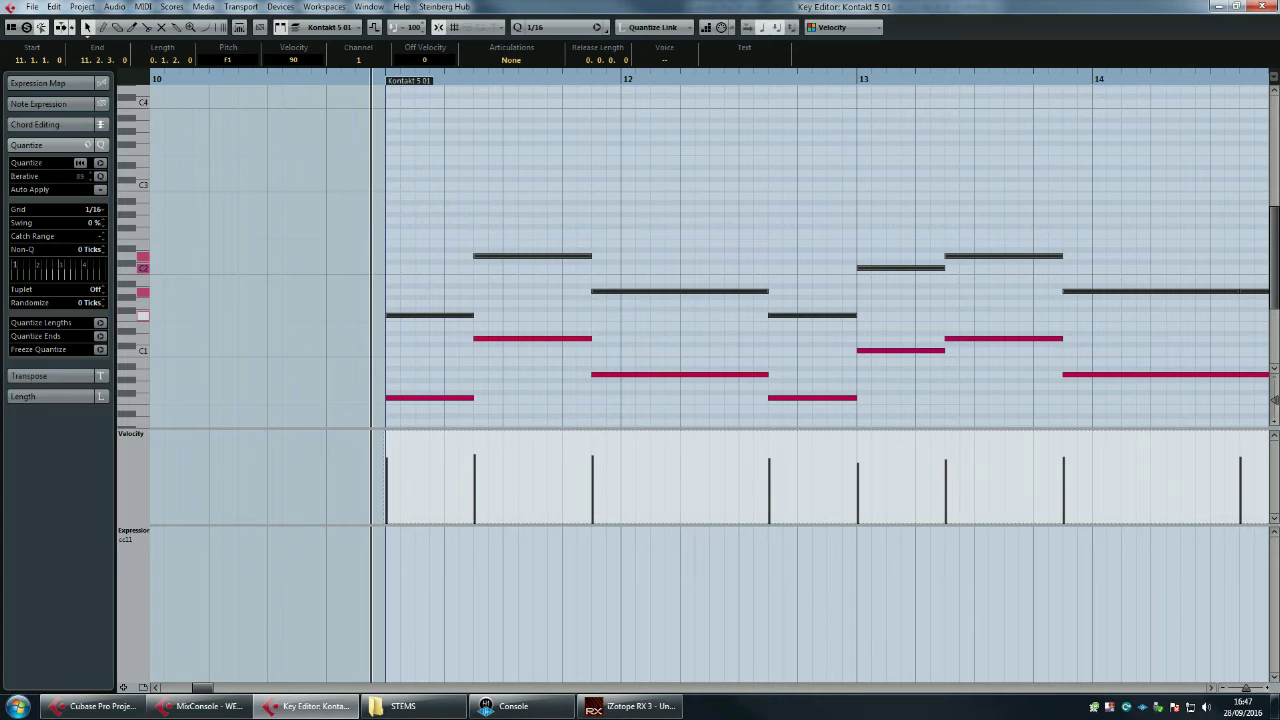
left_click_drag(400, 315, 400, 232)
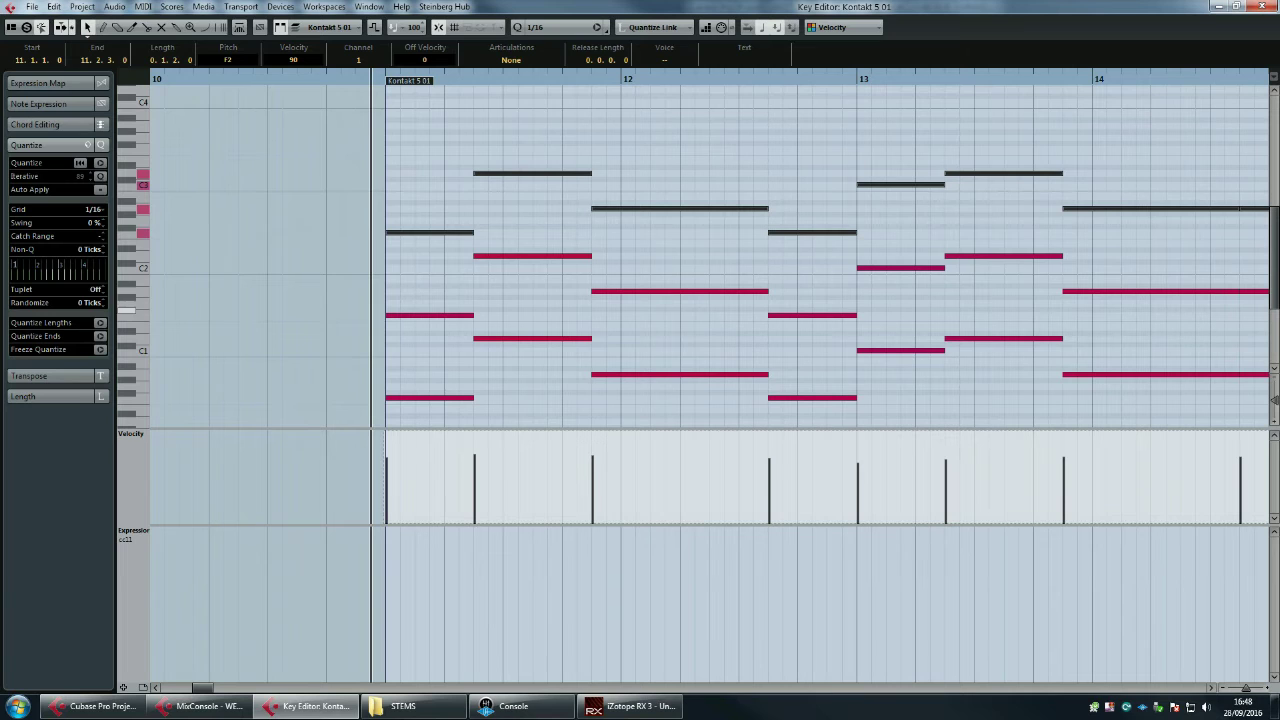
- Build chords by duplicating the top line up to start on A2, and that copy up to start on C3
left_click(386, 79)
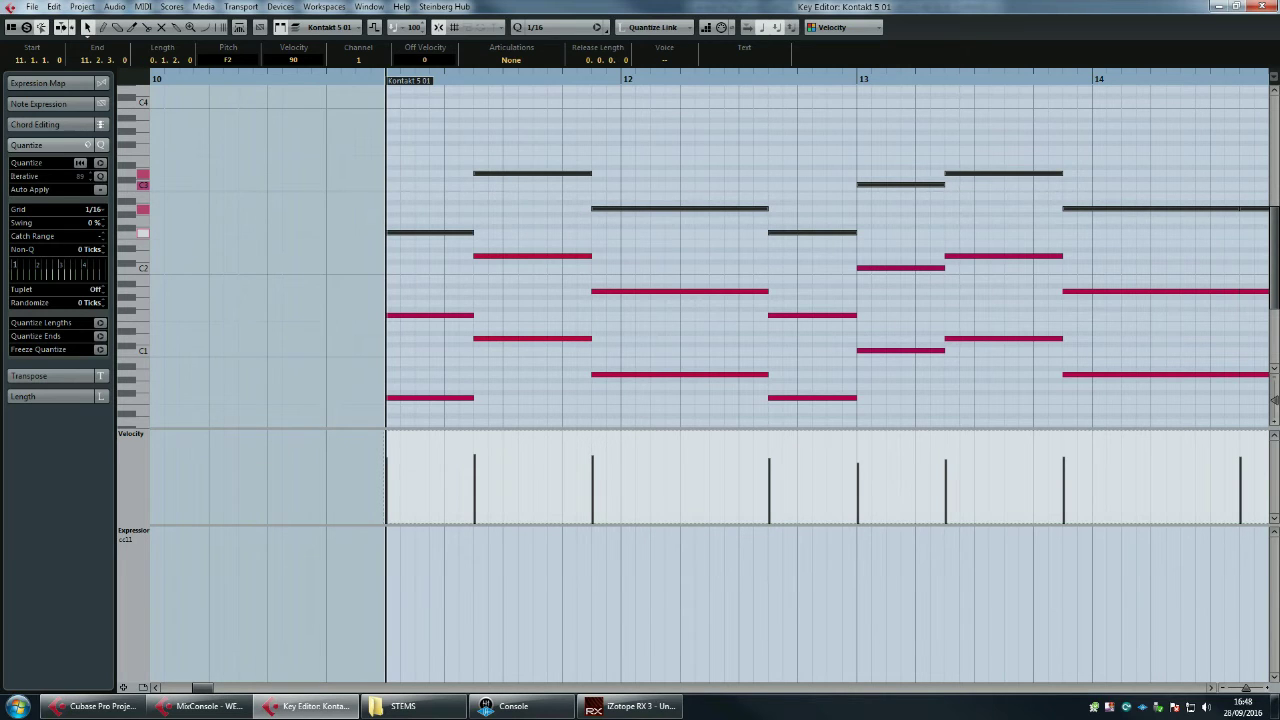
left_click_drag(444, 233, 444, 209)
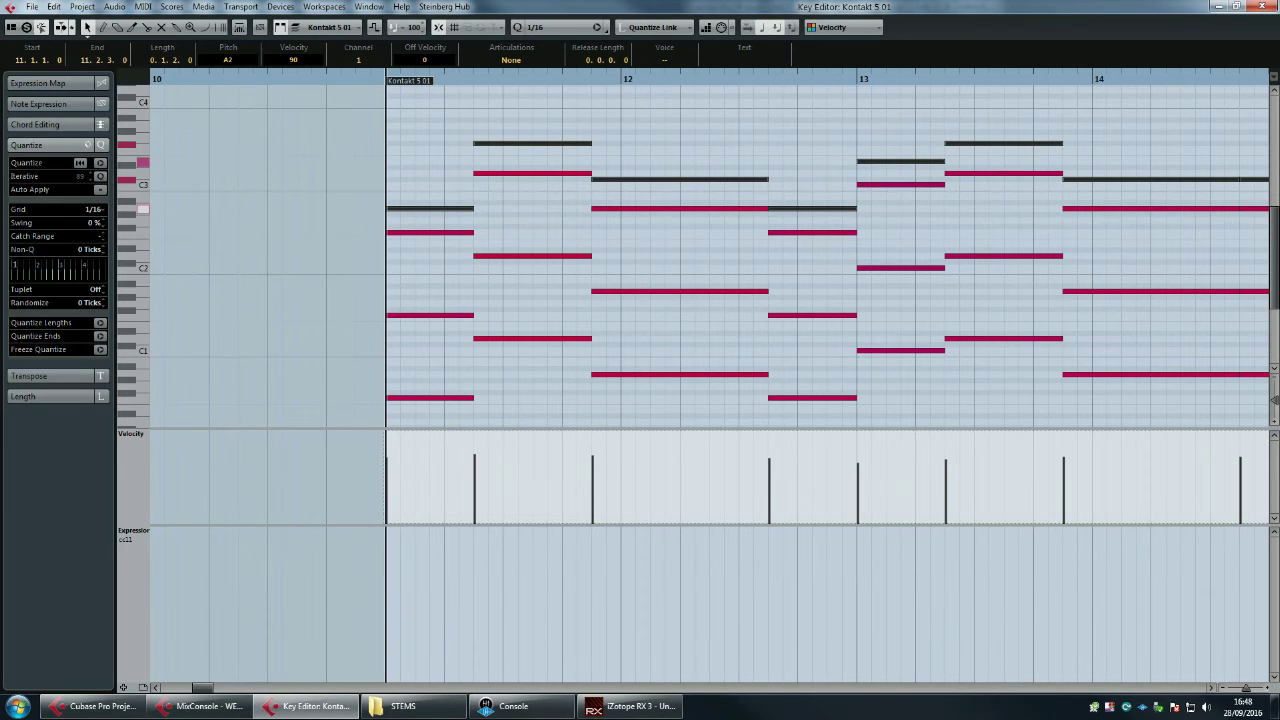
left_click_drag(430, 209, 428, 184)
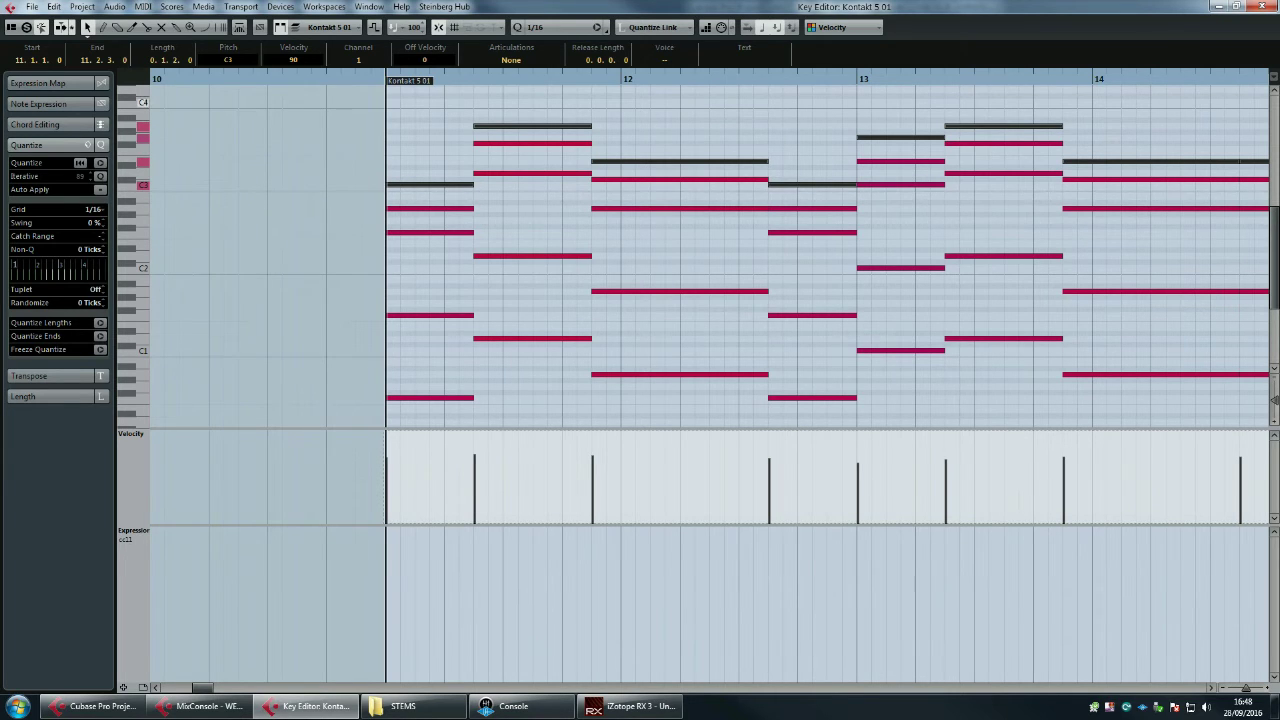
- Lower the middle chord notes on F#3 and C#3 by a semitone to F3 and C3 in bars 11 to 14
left_click(530, 143)
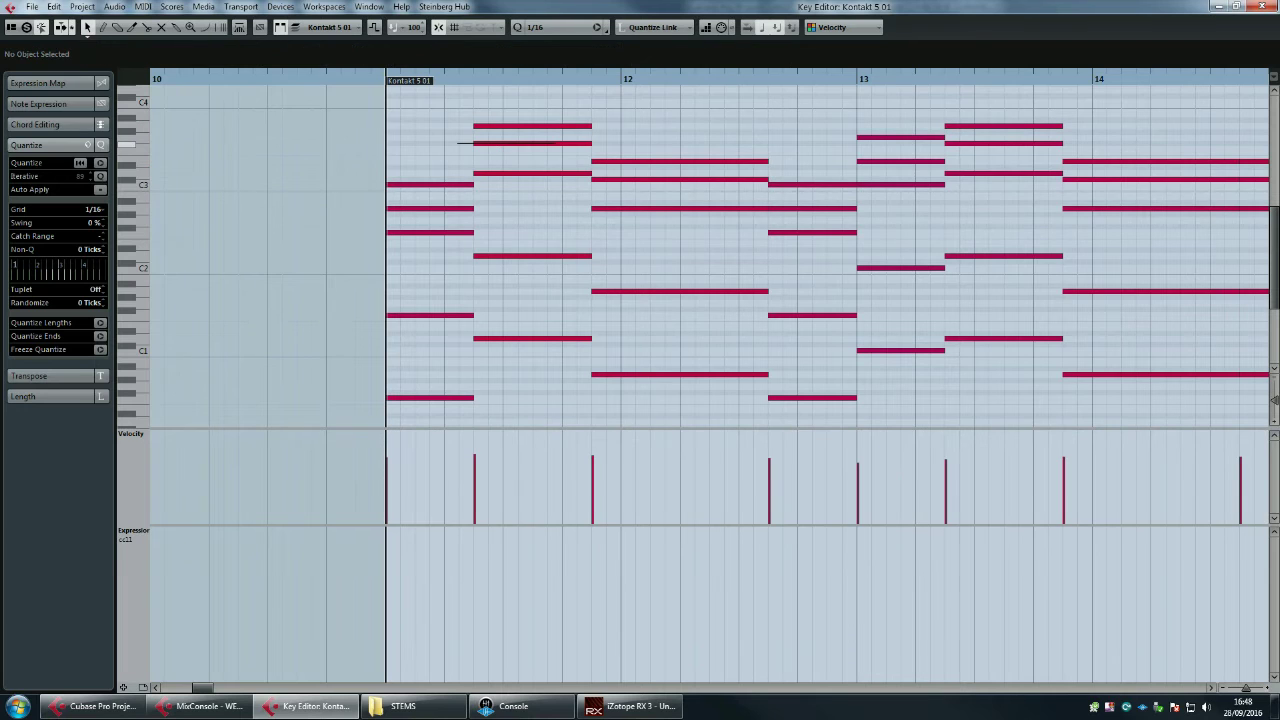
key("Down")
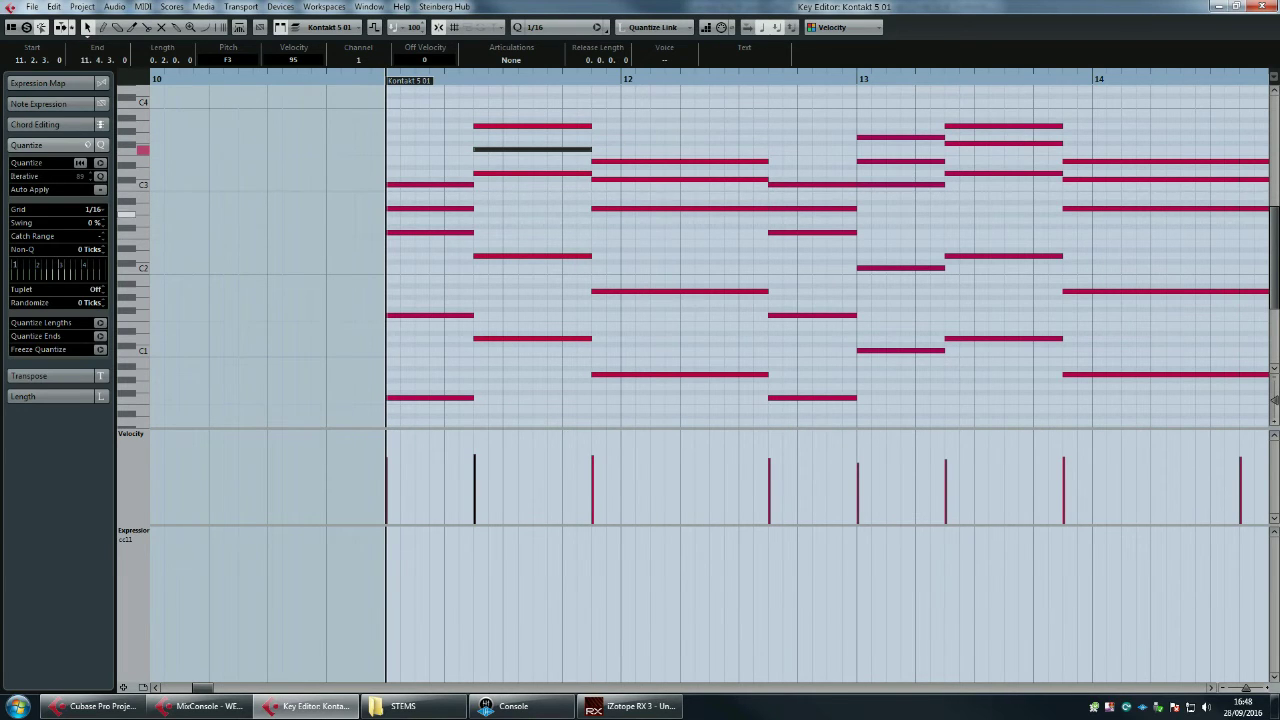
key("Right")
key("Down")
left_click_drag(1000, 143, 1000, 149)
key("Right")
key("Down")
key("Right")
key("Down")
- Delete all notes from bar 15 to the end of the piano part
left_click_drag(1032, 112, 1104, 422)
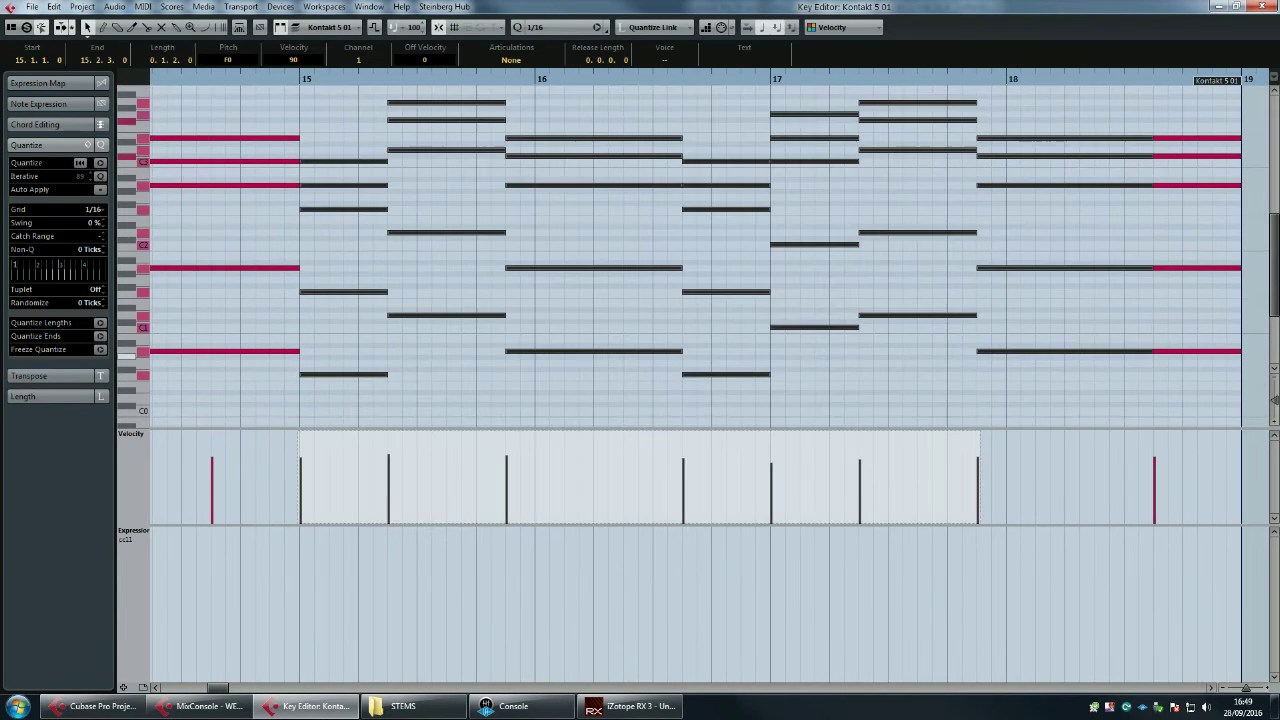
key("shift+Right")
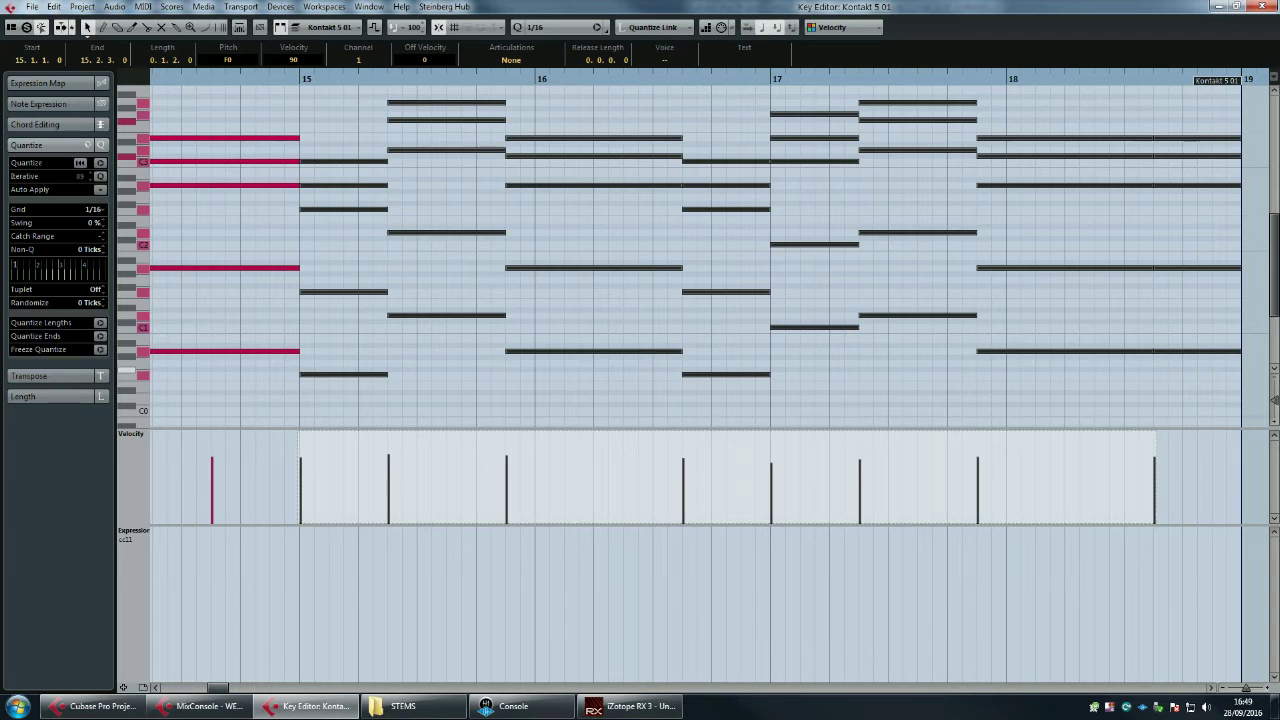
key("Delete")
- Play back the new piano chords from bar 11
scroll(710, 252, "left", 5)
scroll(700, 250, "left", 3)
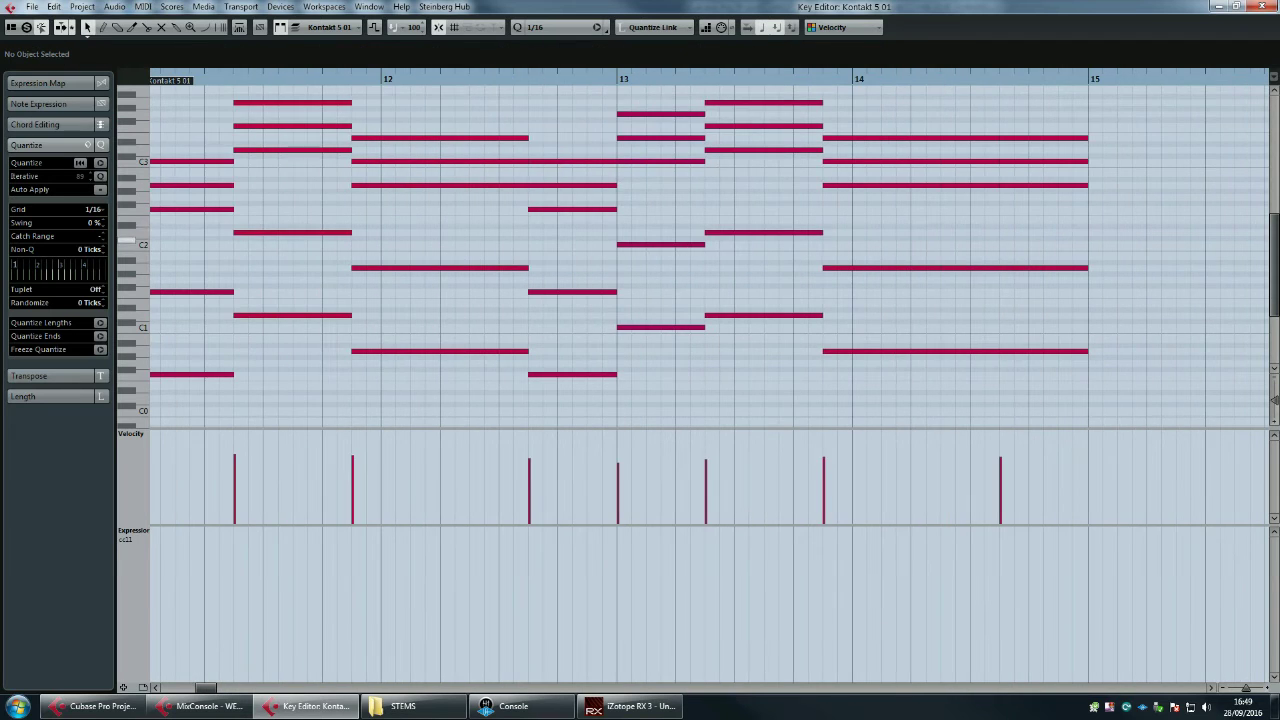
left_click_drag(876, 79, 876, 70)
left_click(342, 79)
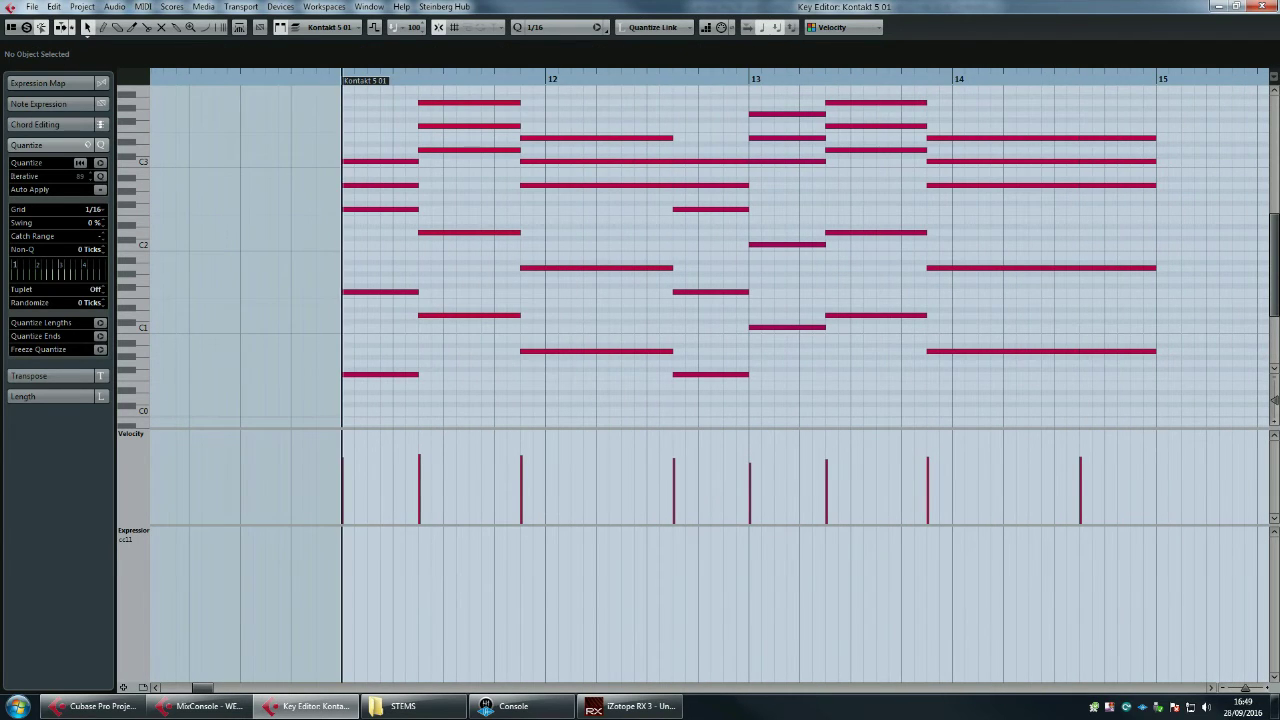
key("space")
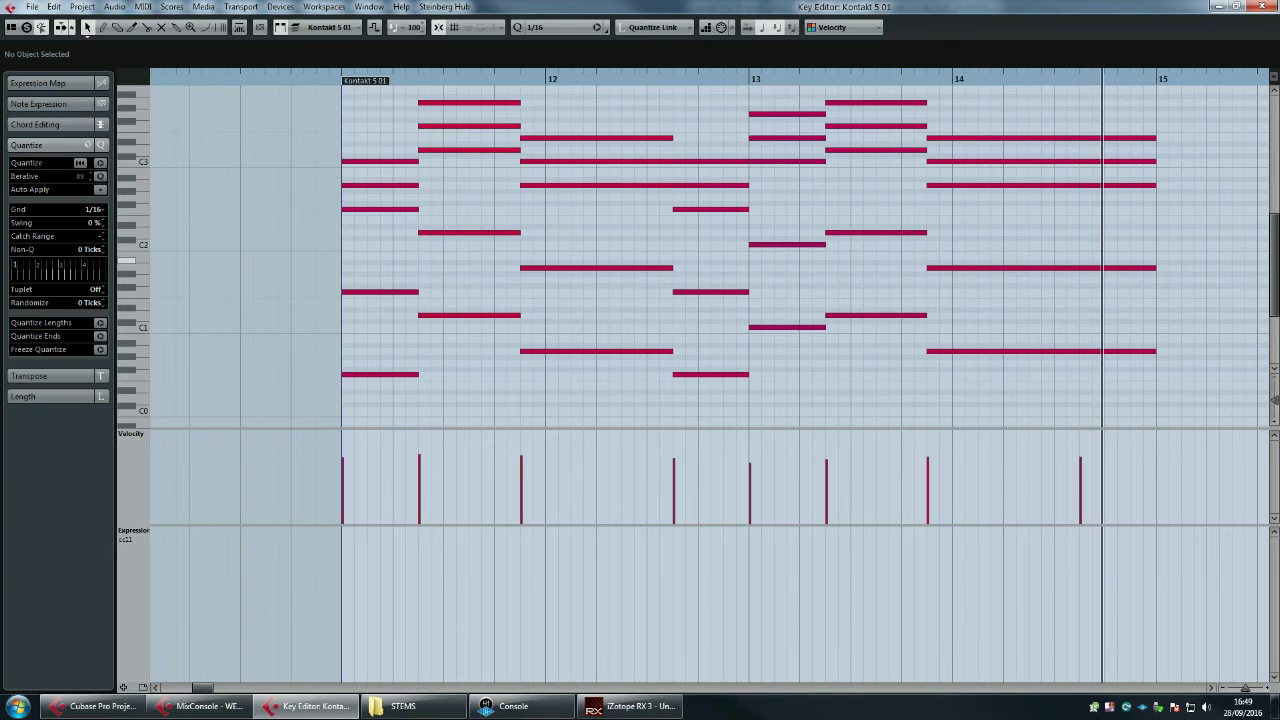
- Duplicate the top chord line across bars 11 to 14 four semitones higher, so the copy starts on E3
scroll(127, 210, "up", 2)
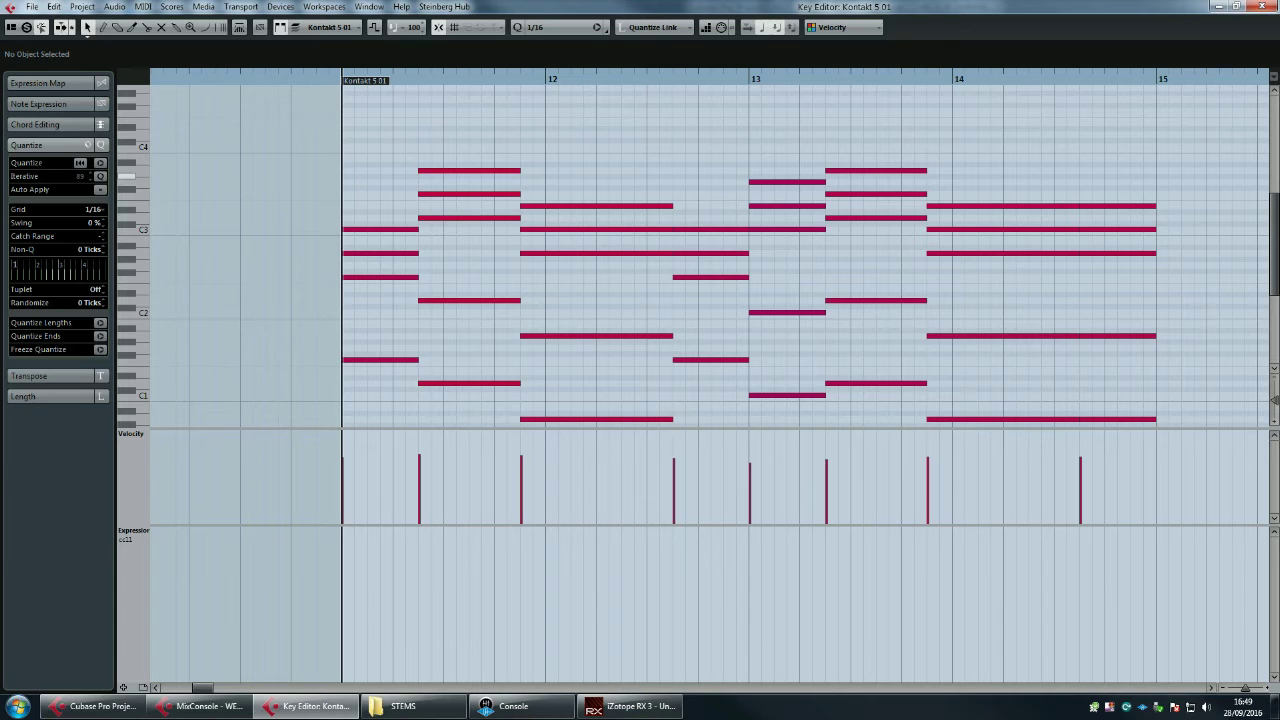
left_click_drag(377, 238, 397, 221)
left_click_drag(412, 145, 438, 177)
left_click_drag(572, 171, 579, 212)
key("shift+Right")
key("shift+Right")
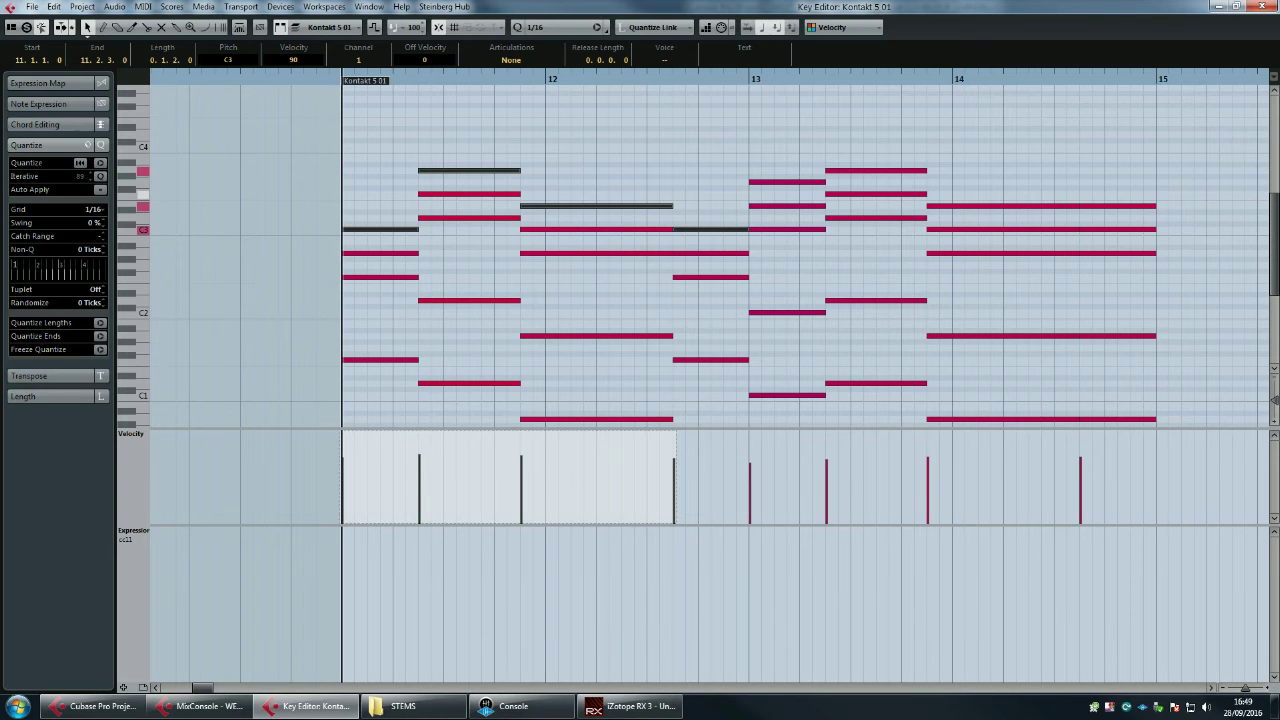
left_click(774, 182, "shift")
left_click(860, 171, "shift")
left_click(972, 206, "shift")
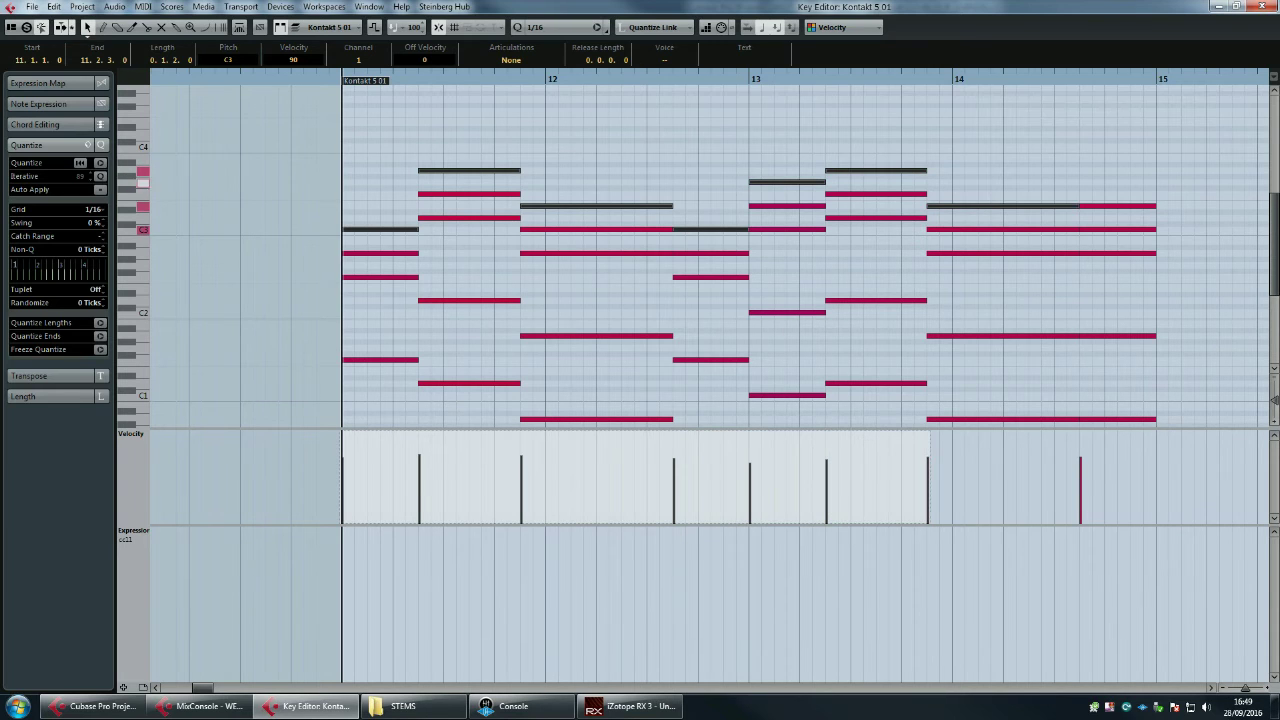
left_click(1108, 206, "shift")
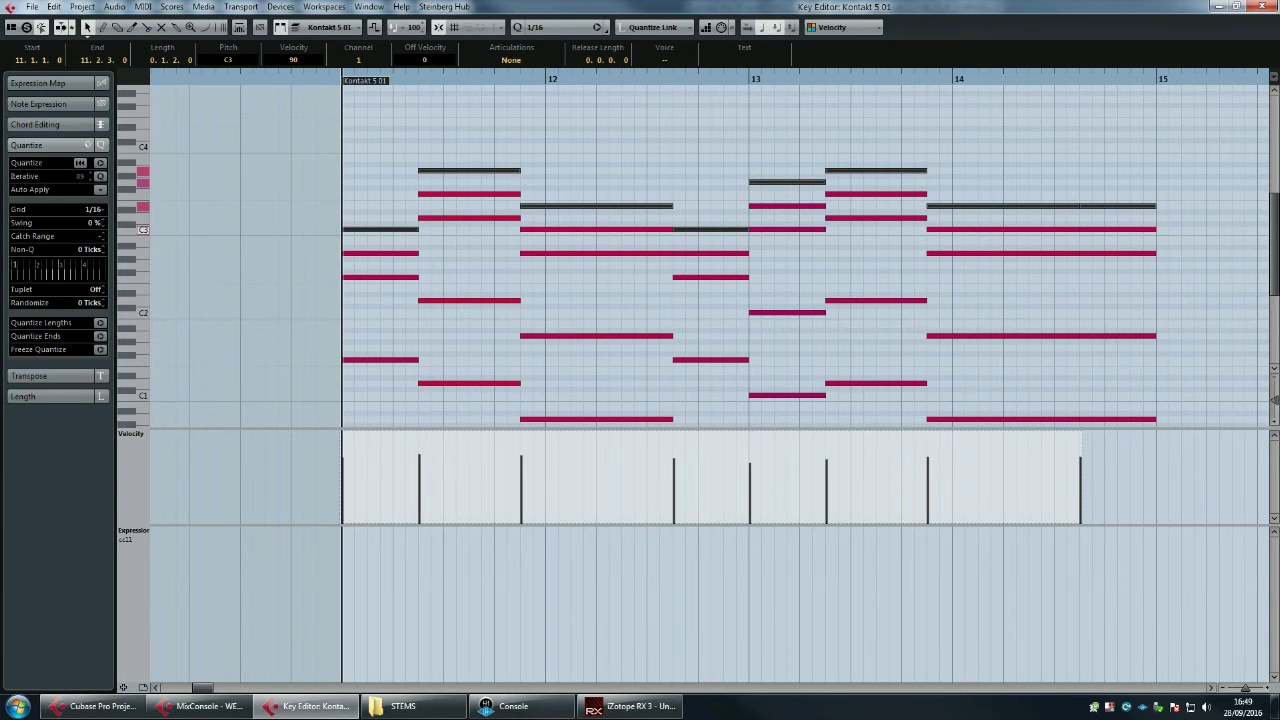
key("Up")
key("Up")
key("Up")
key("Up")
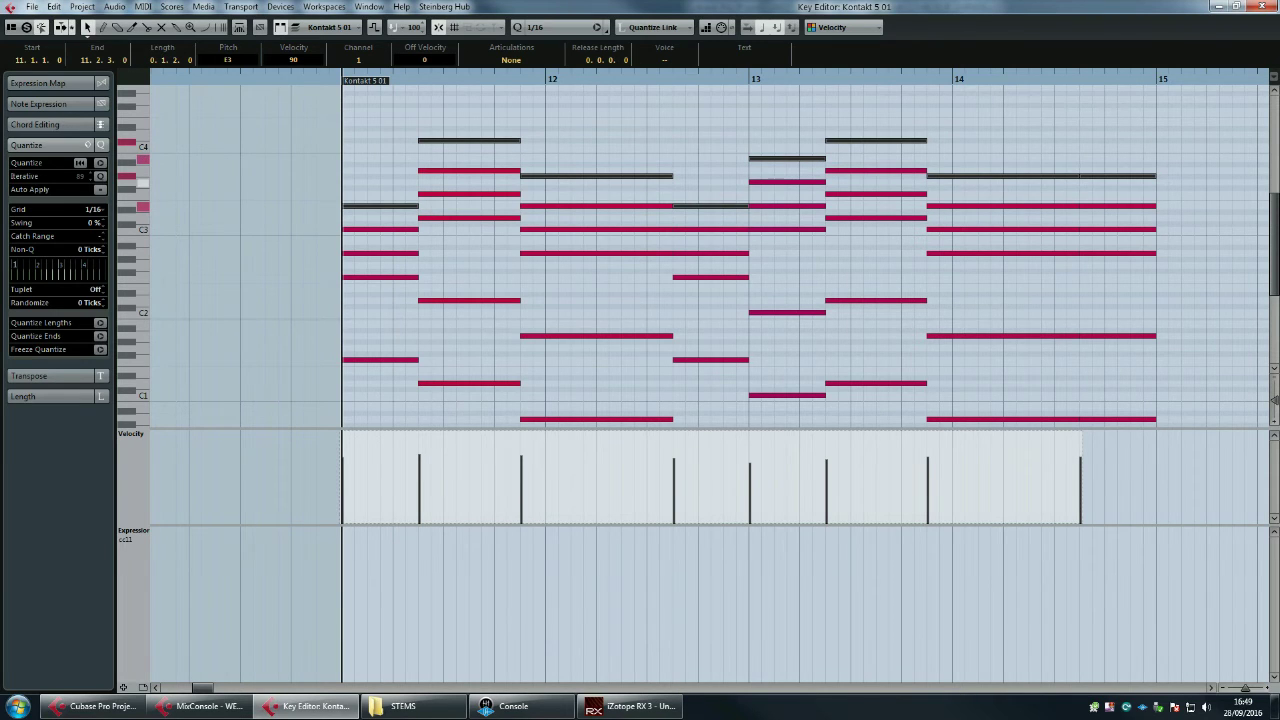
- Lower the C#4 and G#3 notes of the new top line by a semitone to C4 and G3 in bars 11 to 14
left_click(462, 124)
left_click(465, 141)
left_click_drag(465, 141, 465, 147)
left_click_drag(600, 176, 600, 181)
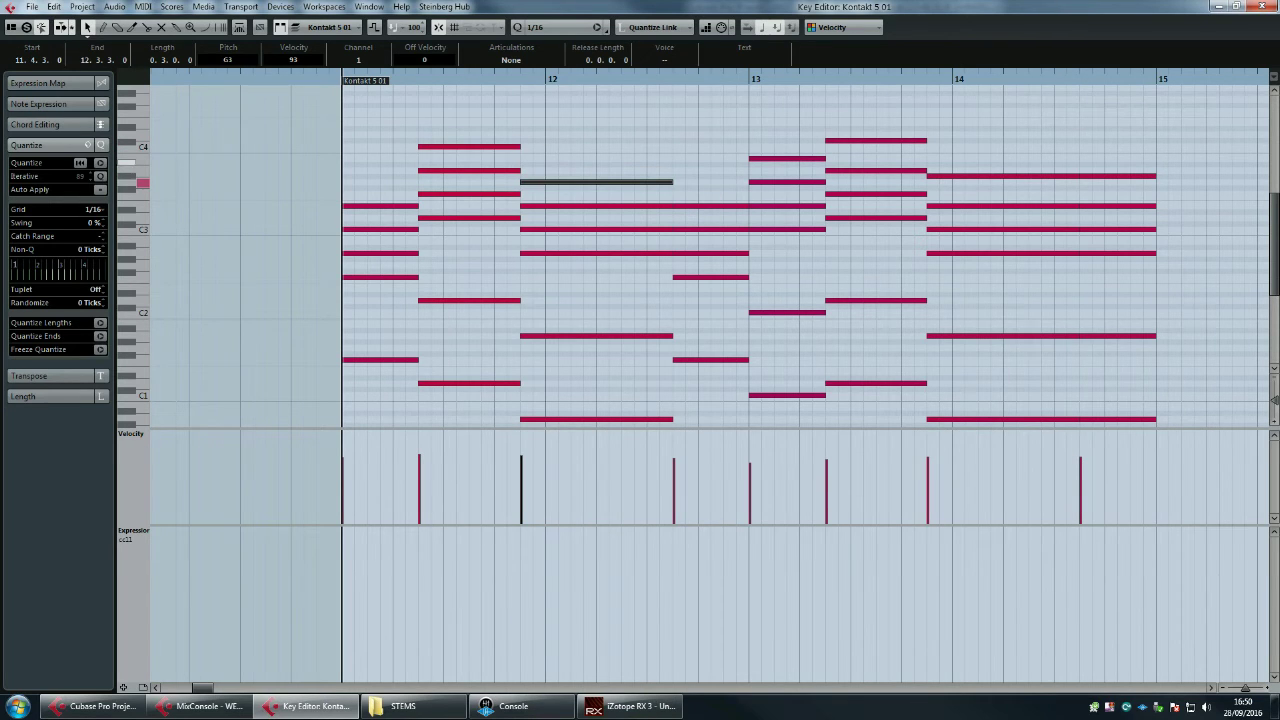
left_click_drag(876, 140, 876, 146)
left_click_drag(960, 176, 960, 181)
left_click_drag(1110, 176, 1110, 182)
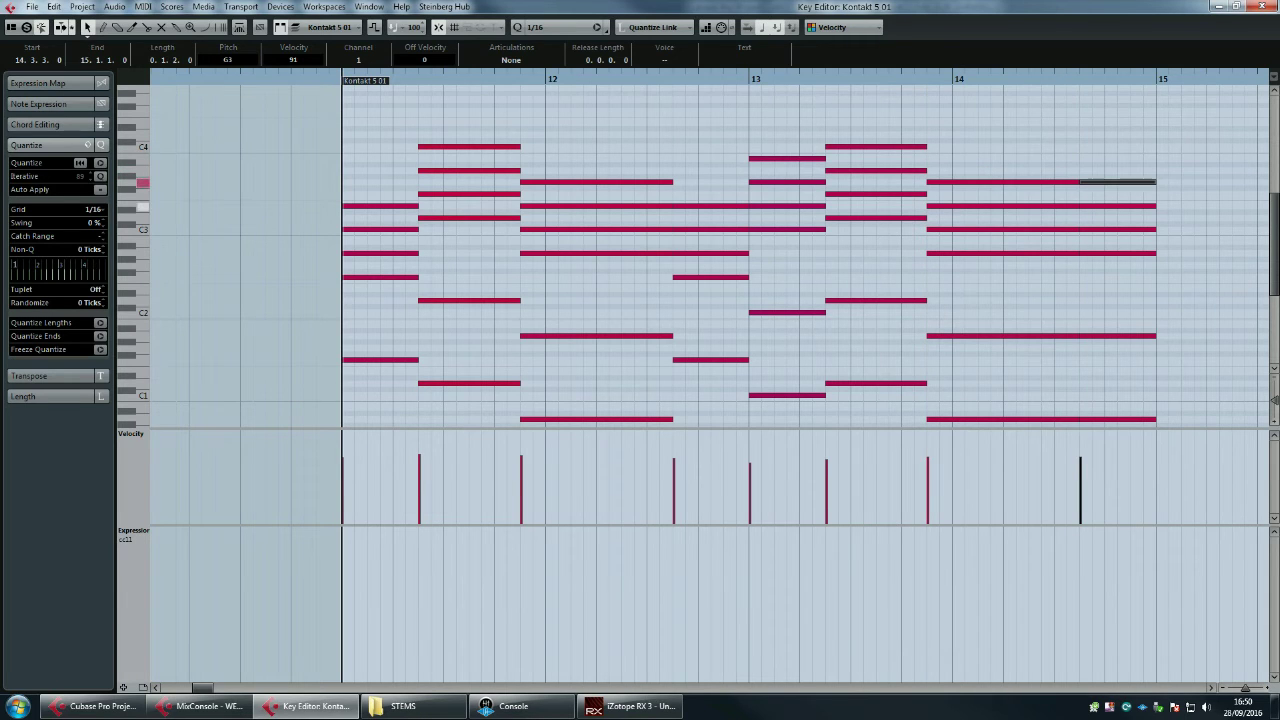
- Play back the chords and delete the top notes E3 at the start of bar 11 and B3 at the start of bar 13
key("space")
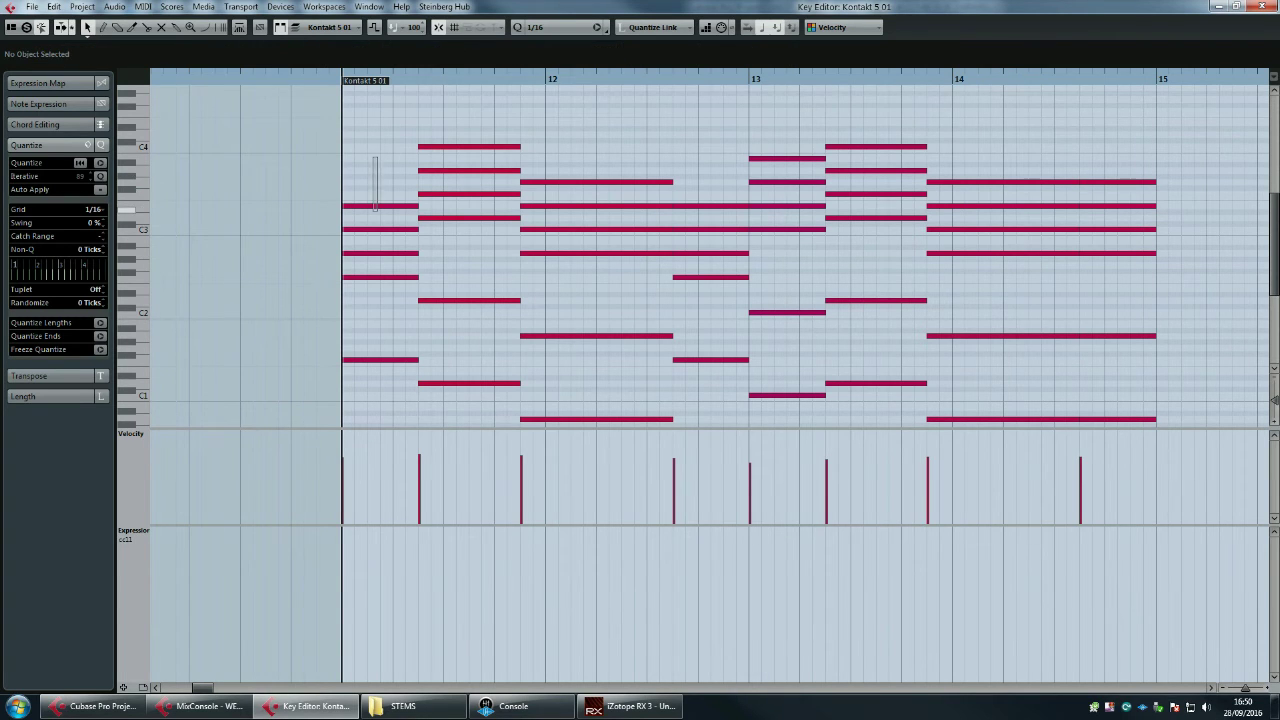
key("Delete")
left_click(787, 159)
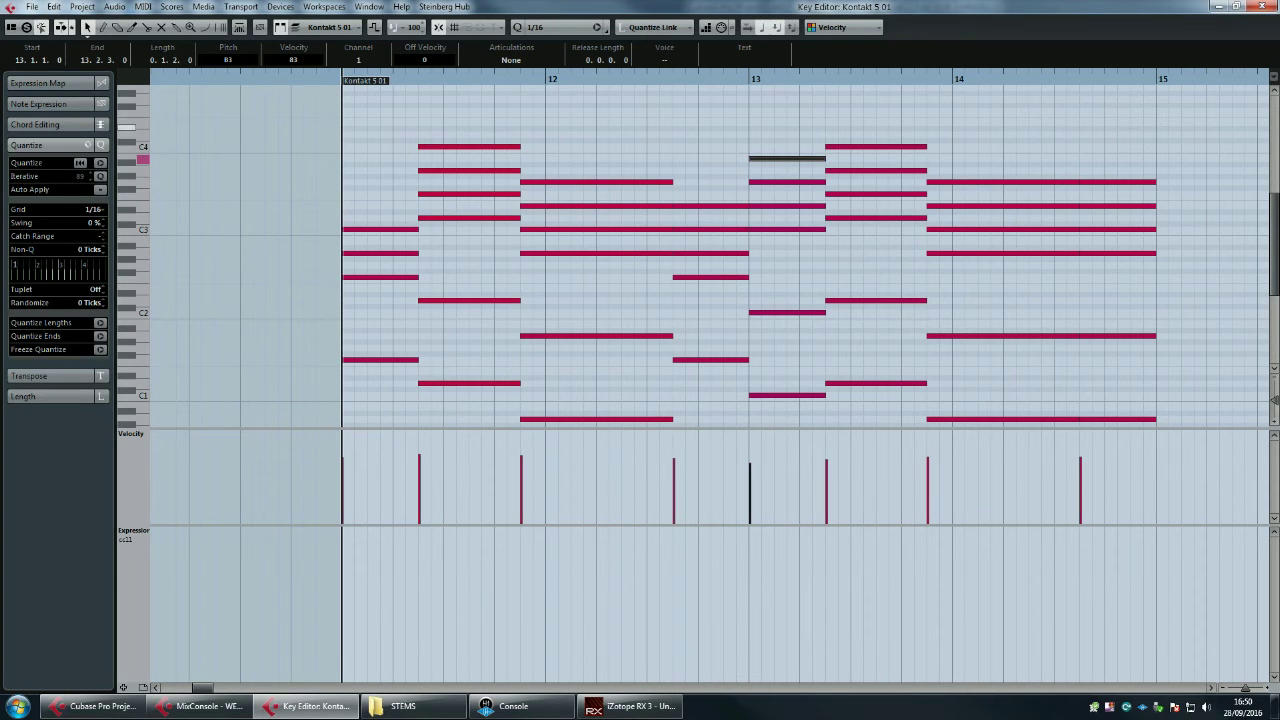
key("Delete")
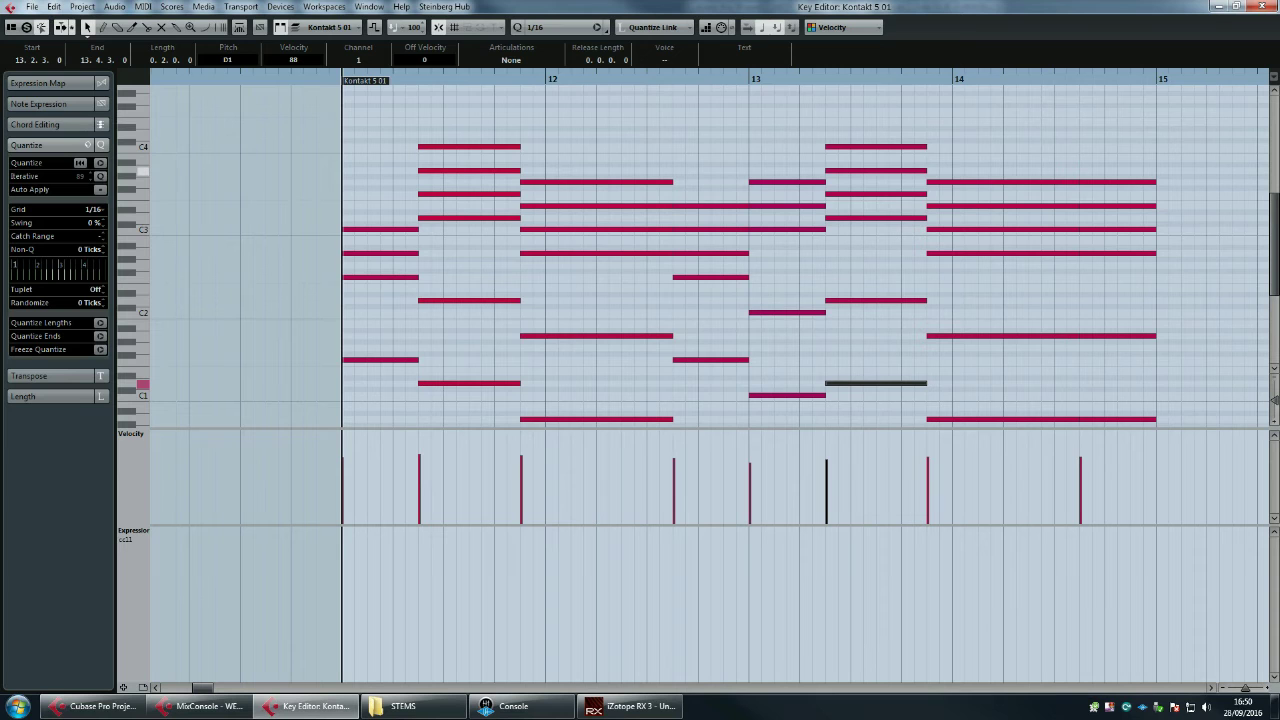
- Raise the velocity of the chord at the start of bar 13 to 94, auditioning it in playback
key("space")
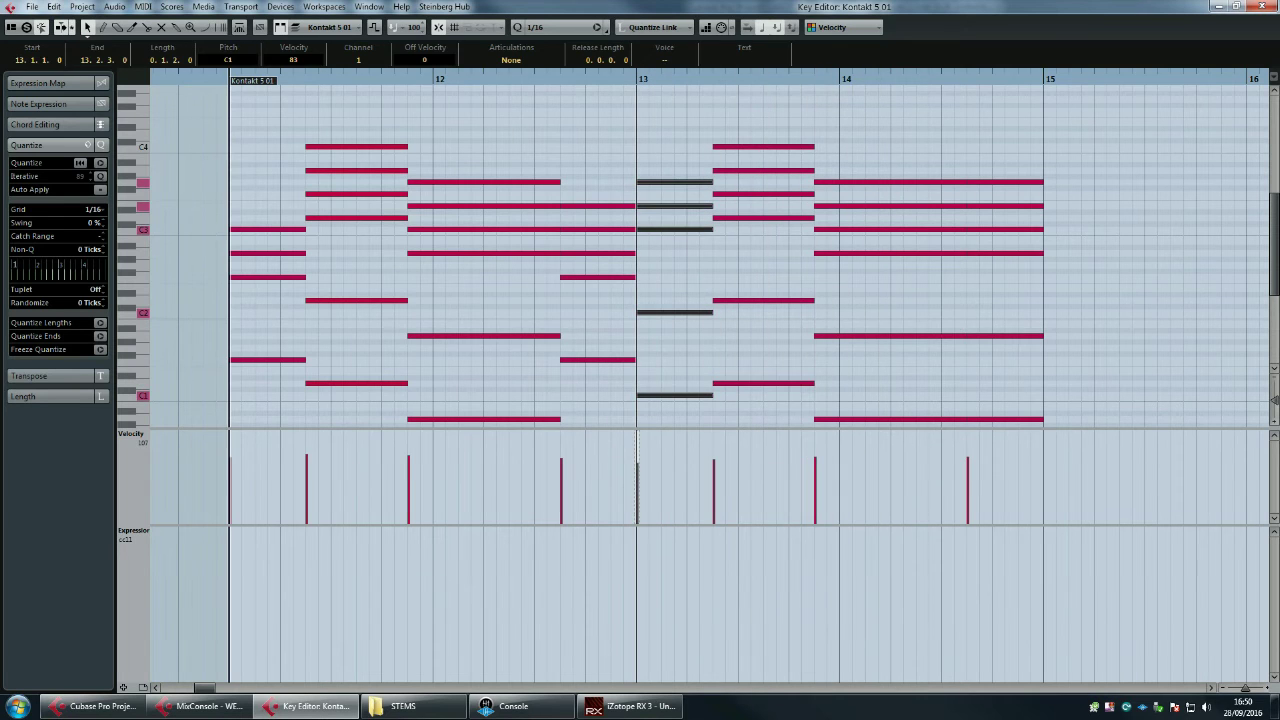
key("space")
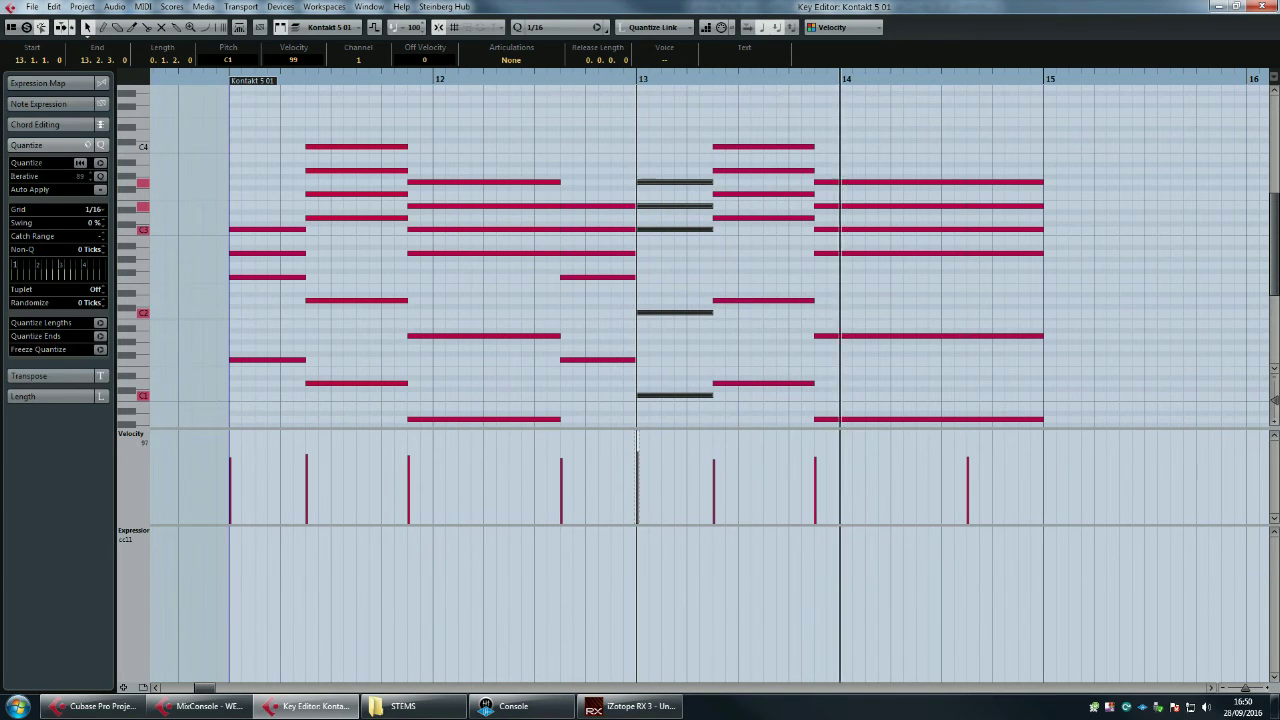
key("space")
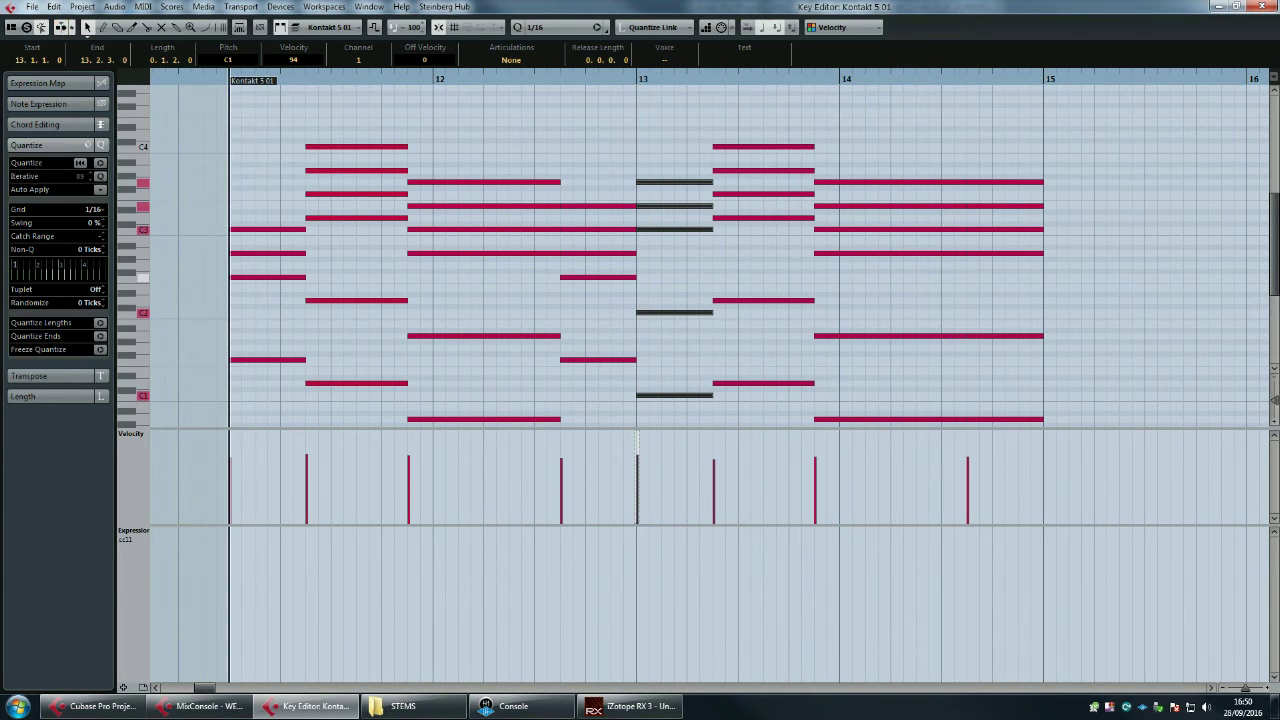
left_click(770, 278)
- Move the F2 and A2 notes of the first chord in bar 11 up an octave to F3 and A3
left_click_drag(595, 79, 594, 62)
scroll(600, 139, "down", 2)
scroll(690, 255, "up", 2)
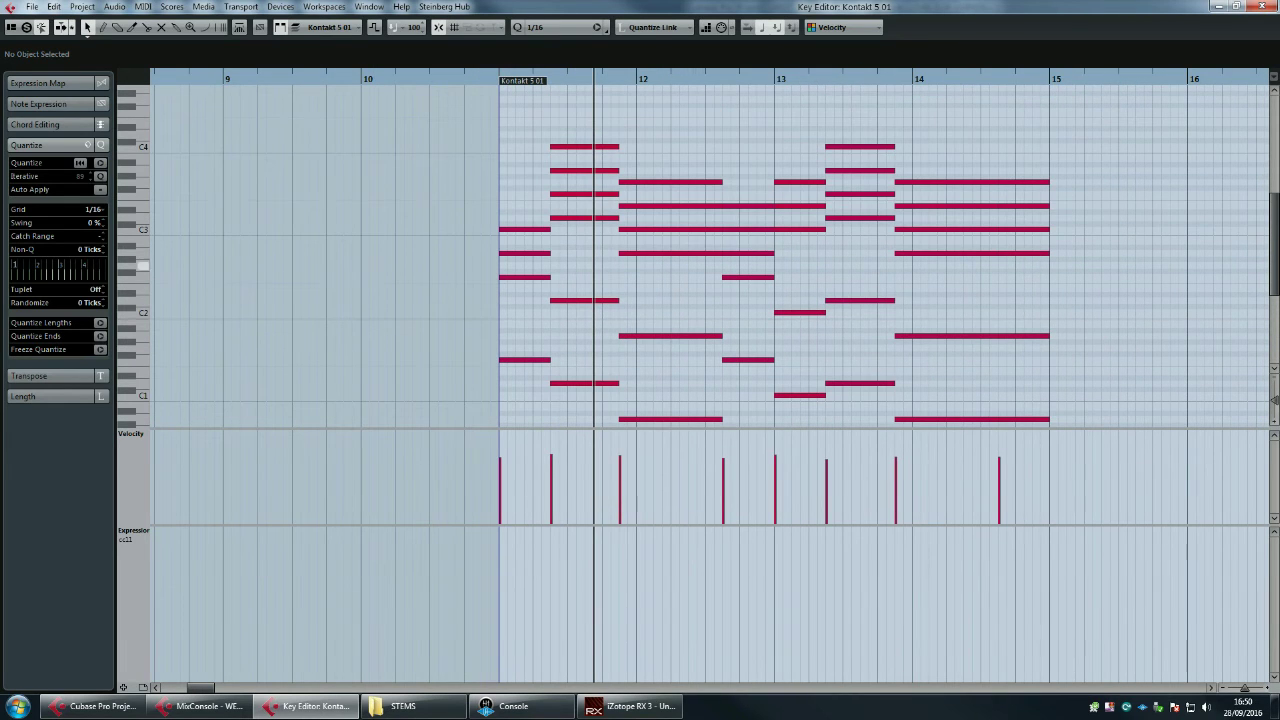
left_click_drag(510, 210, 528, 304)
left_click_drag(567, 128, 590, 246)
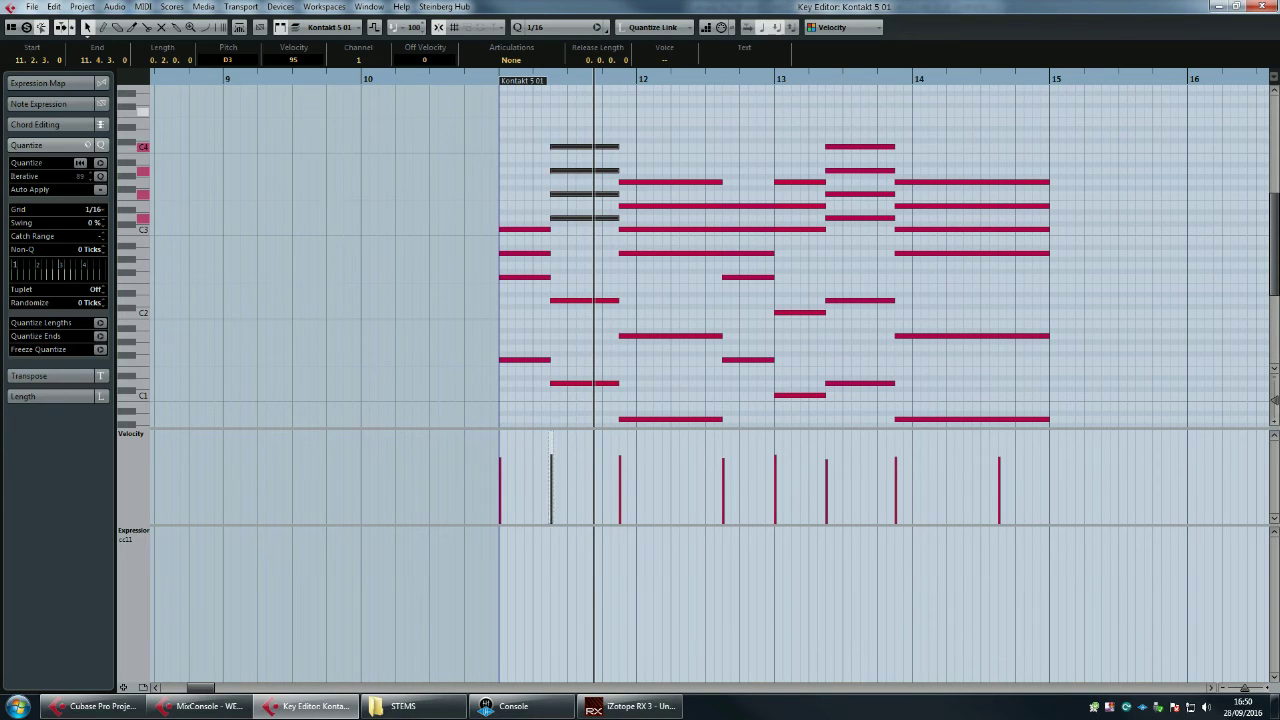
left_click_drag(521, 303, 515, 241)
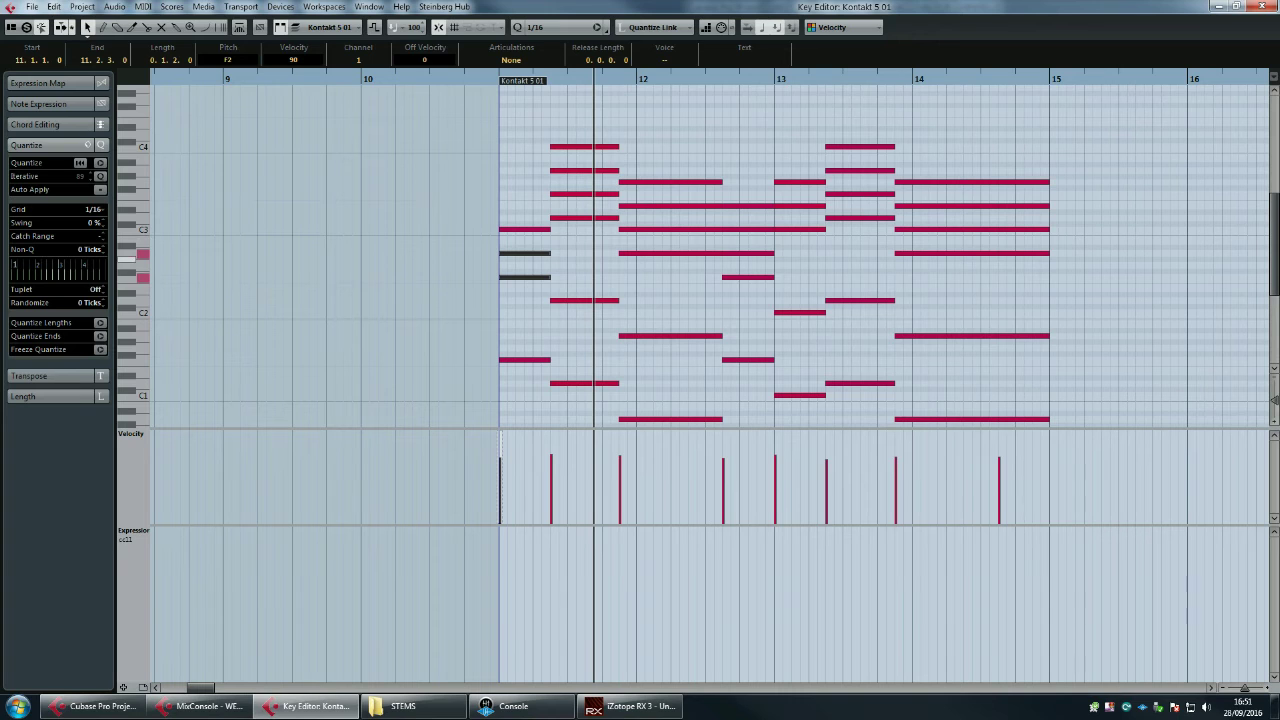
left_click_drag(526, 294, 522, 186)
left_click_drag(523, 311, 524, 172)
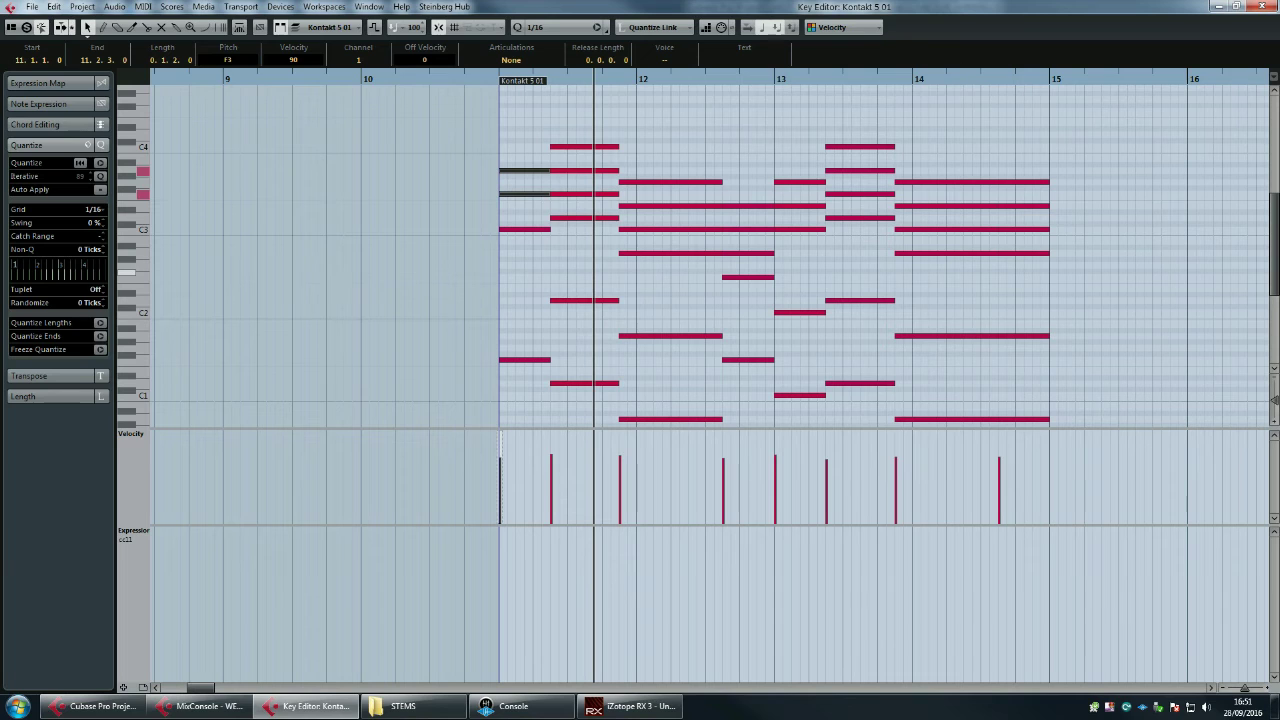
- Move the F2 note just before bar 13 up an octave to F3 and play back from bar 11
left_click(748, 277)
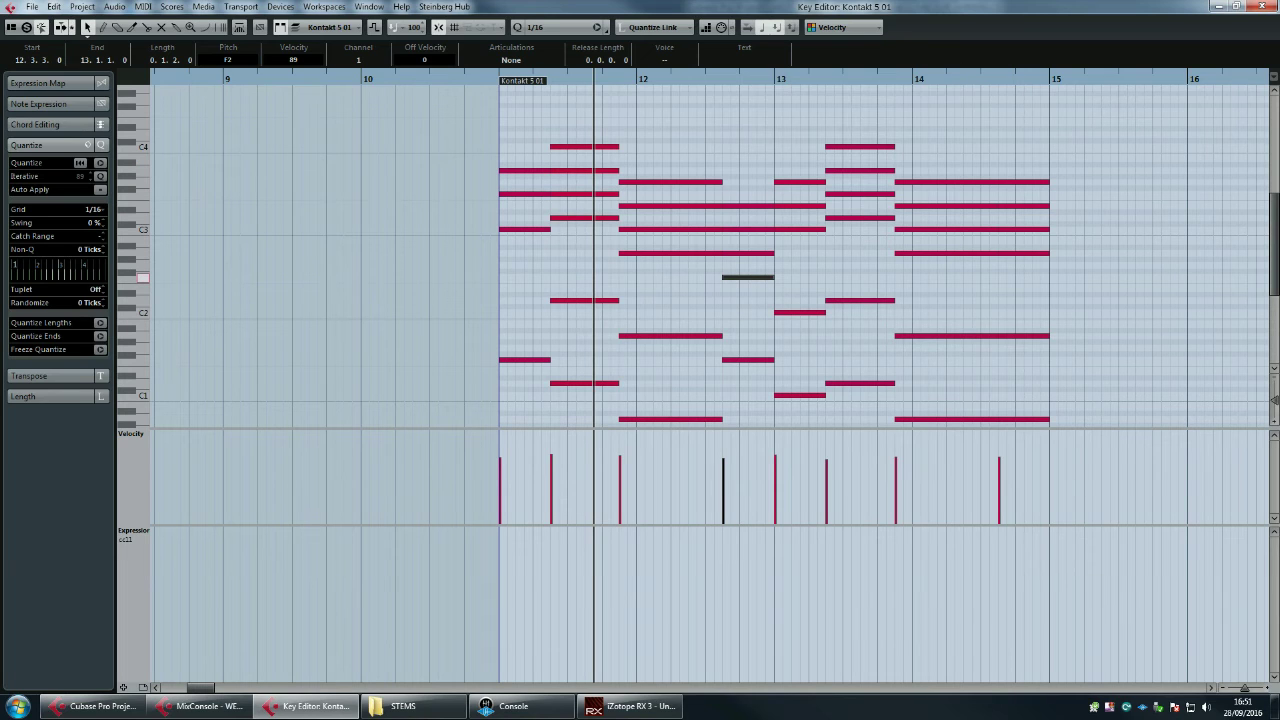
left_click_drag(748, 277, 748, 193)
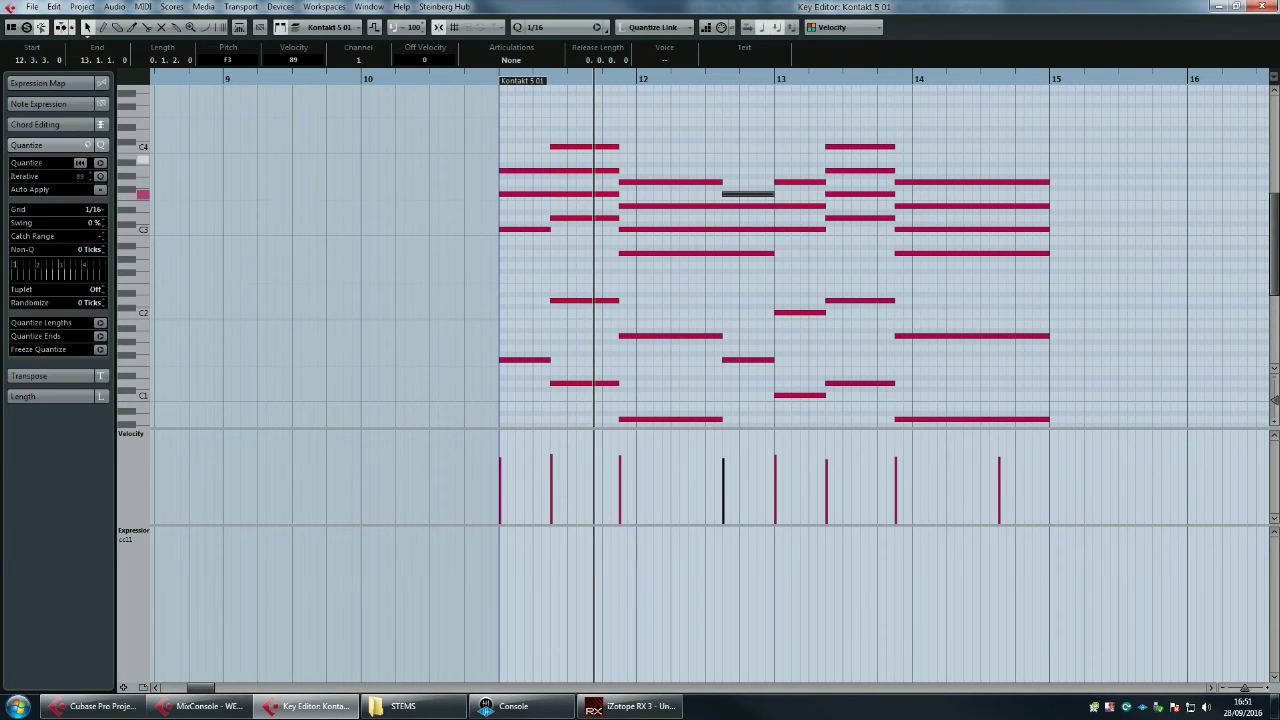
left_click(500, 78)
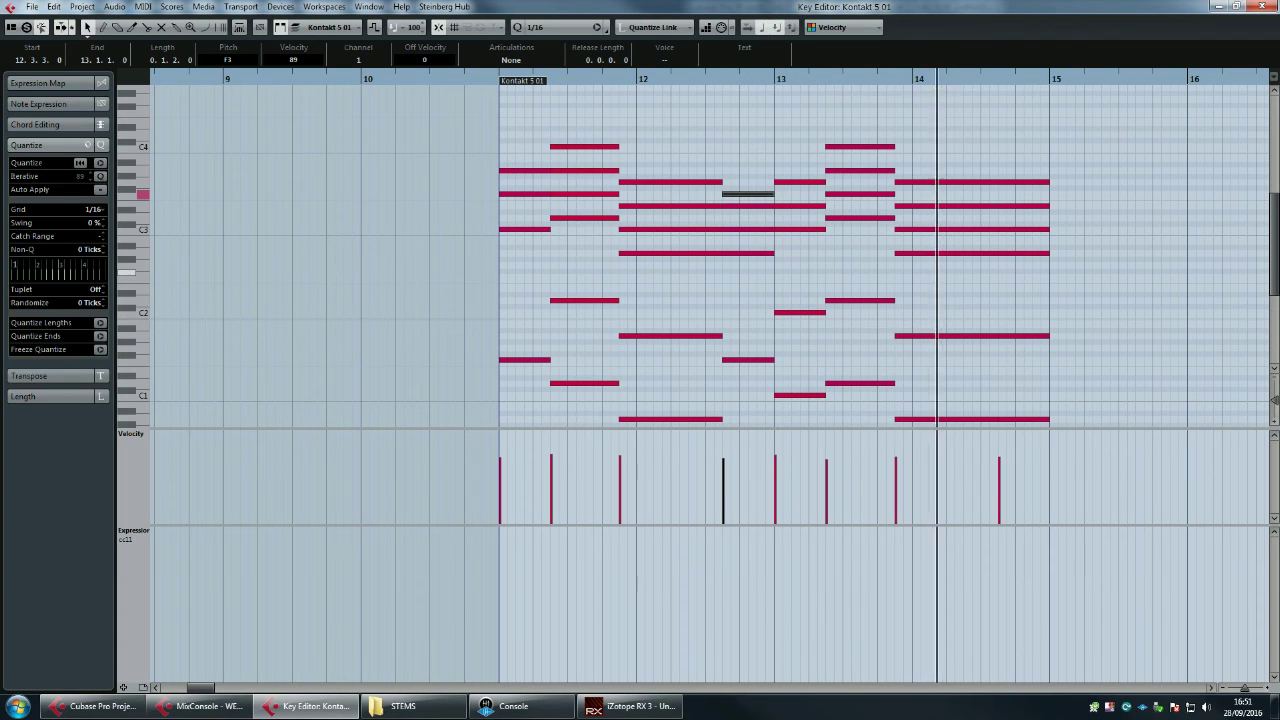
key("space")
- Shorten the last upper chord in bar 14 so it starts at 14.4.1, and play the part from bar 11
left_click_drag(1062, 272, 1016, 183)
key("space")
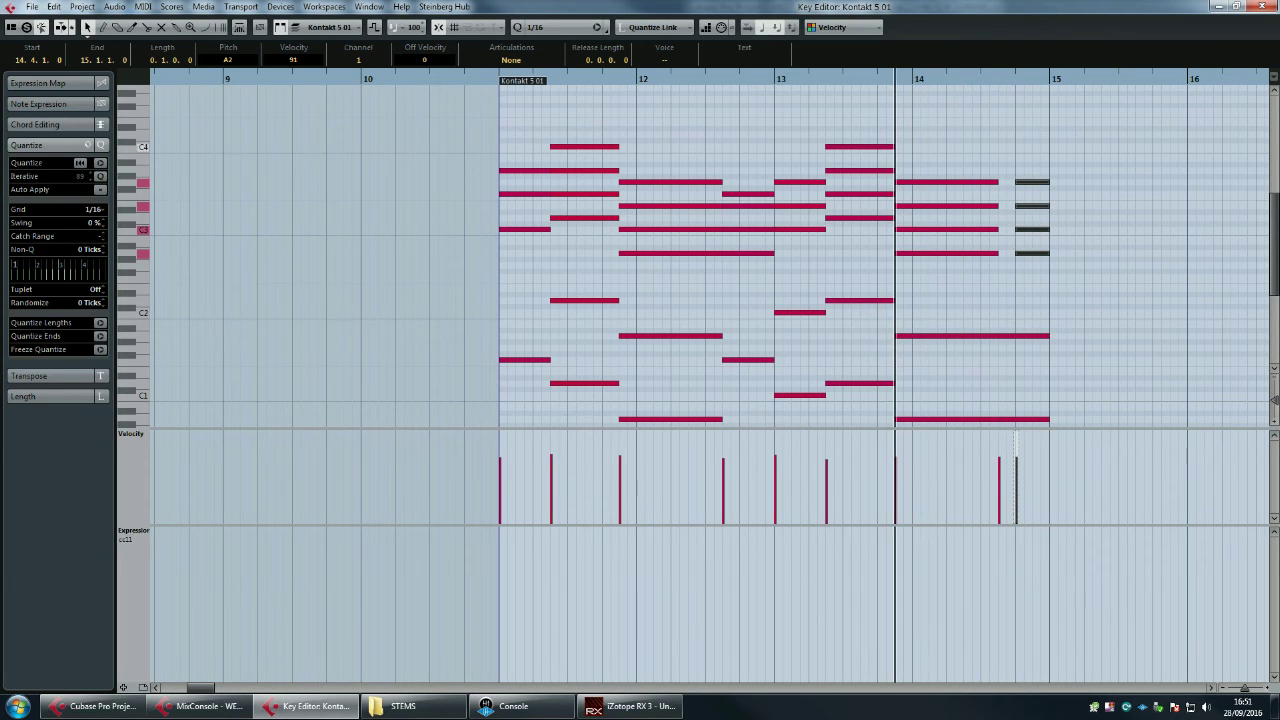
left_click(499, 79)
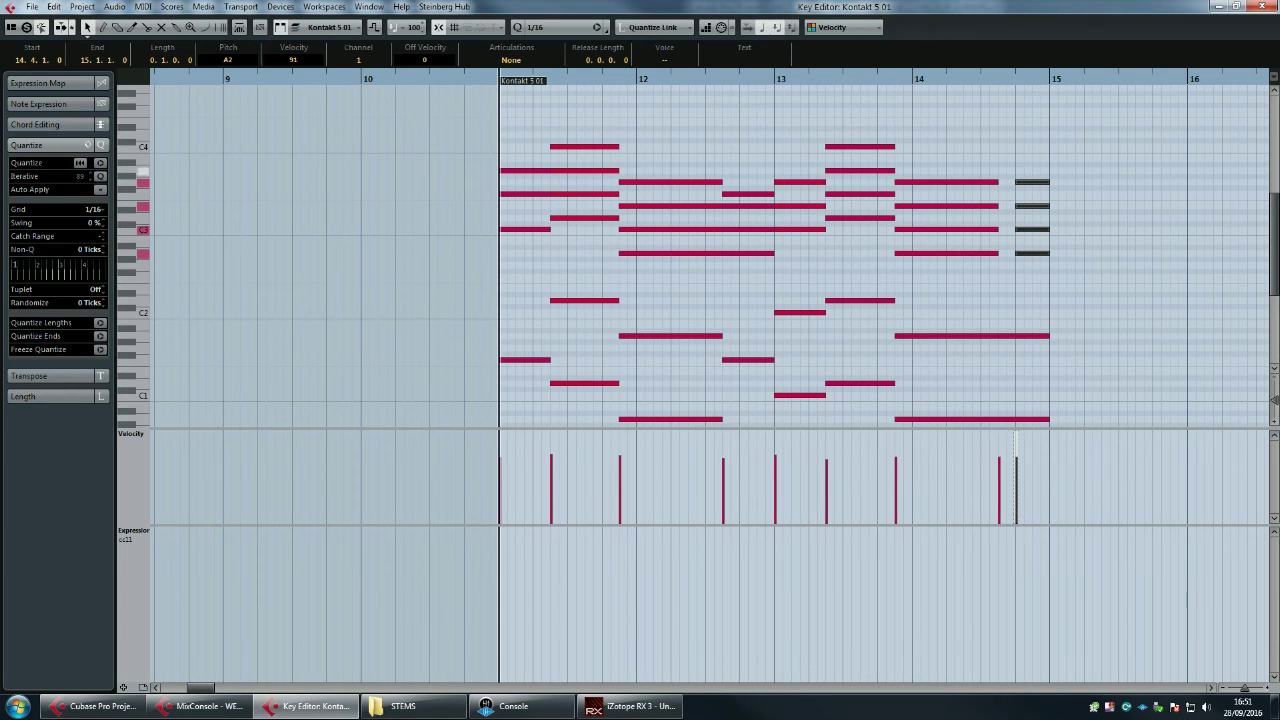
key("space")
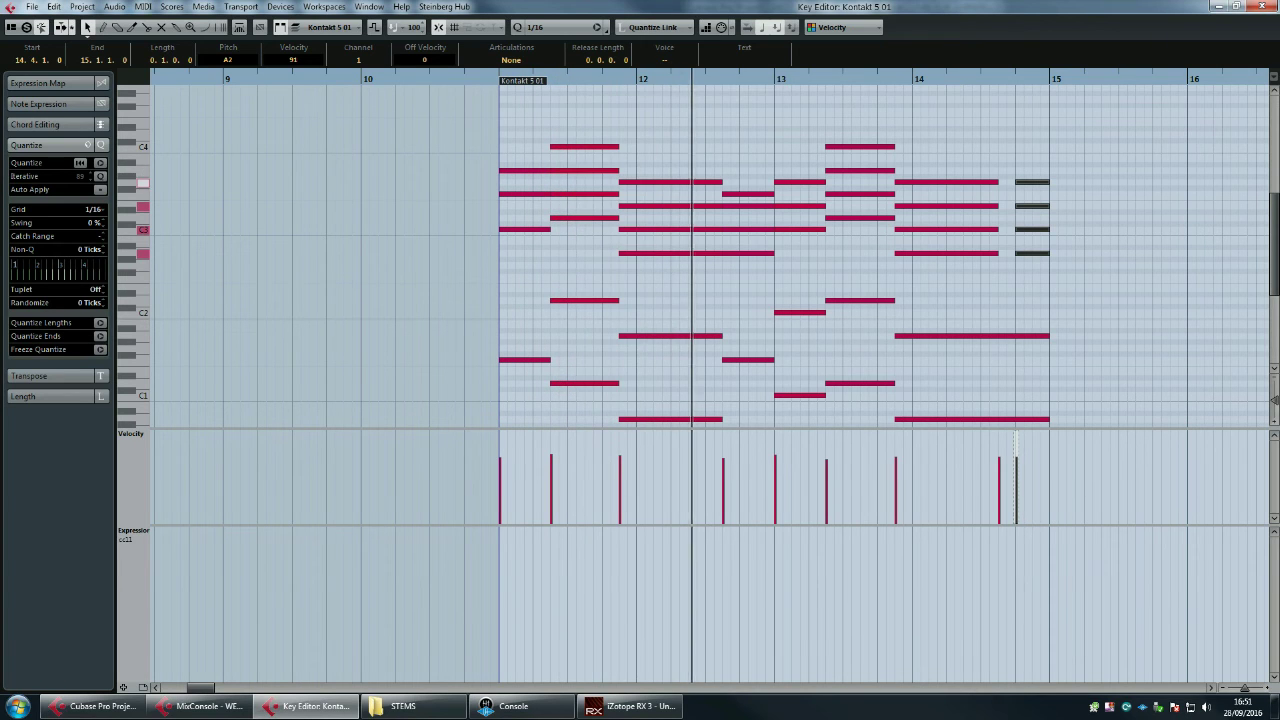
- Add a D4 top note to the chord at 13.4.3 and a C4 top note to the chord at 14.4.1
key("space")
left_click_drag(929, 182, 930, 134)
left_click_drag(1017, 147, 1041, 147)
- Make the top line from bar 13 rise through C4, D4 and E4 on its first three chords, auditioning it from bar 13
key("space")
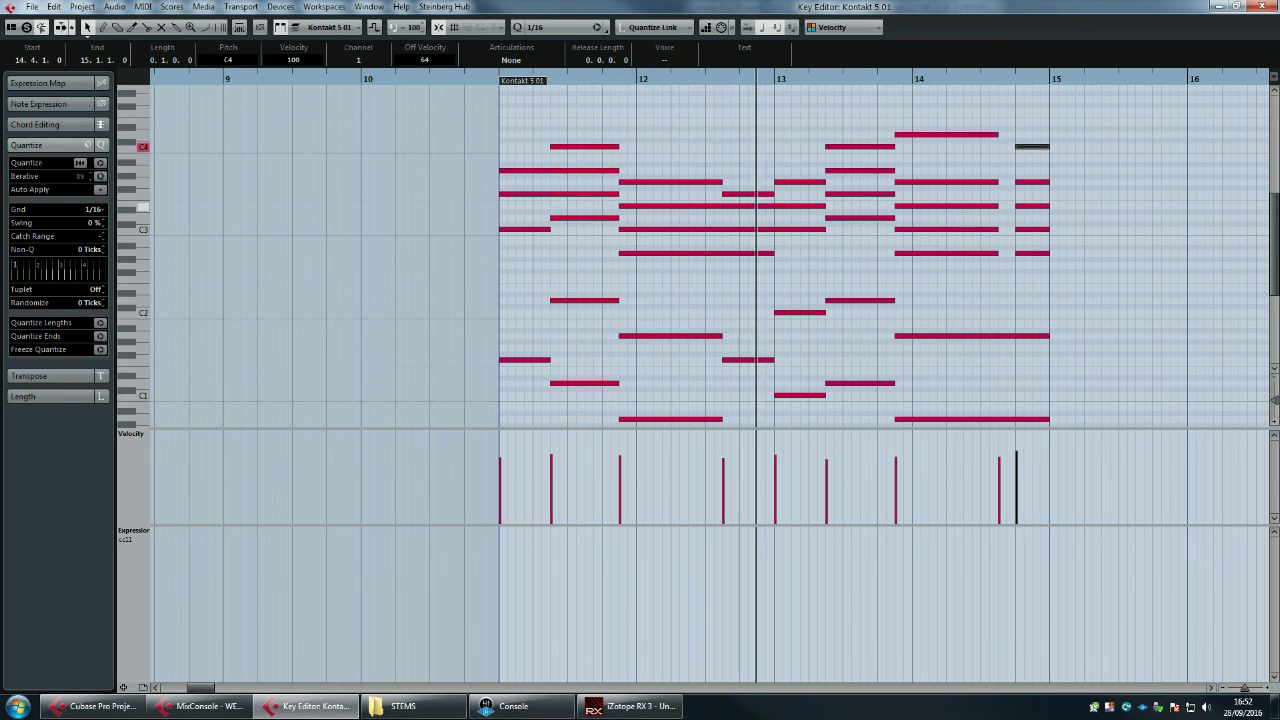
left_click(774, 79)
key("space")
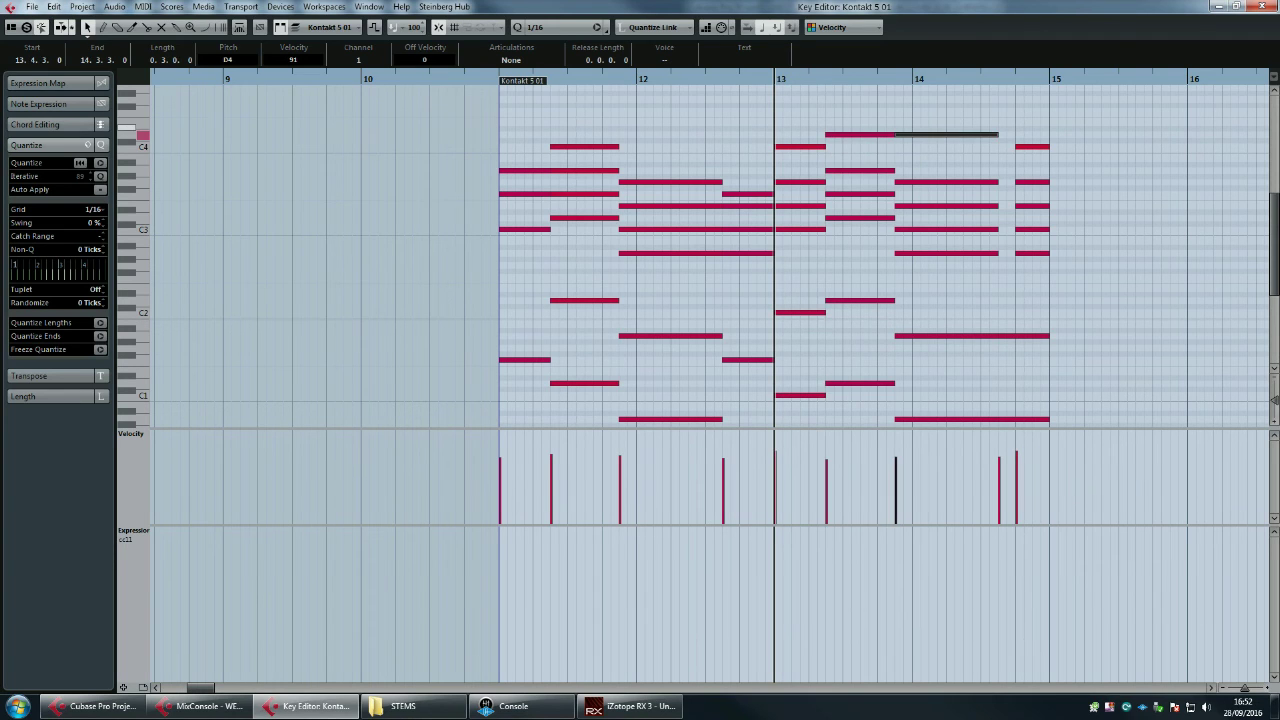
key("space")
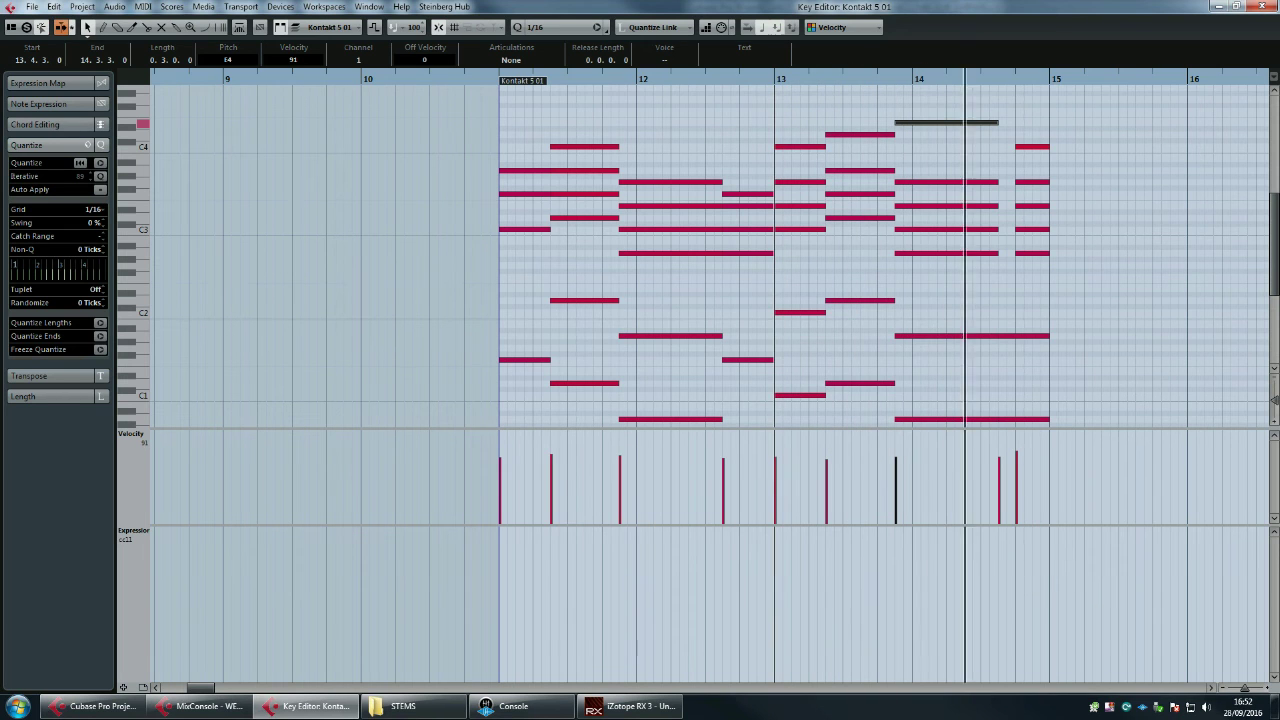
key("space")
- Duplicate all the notes of bars 11 to 14 so the copy starts at bar 15
left_click_drag(514, 109, 1087, 341)
scroll(1087, 338, "up", 3)
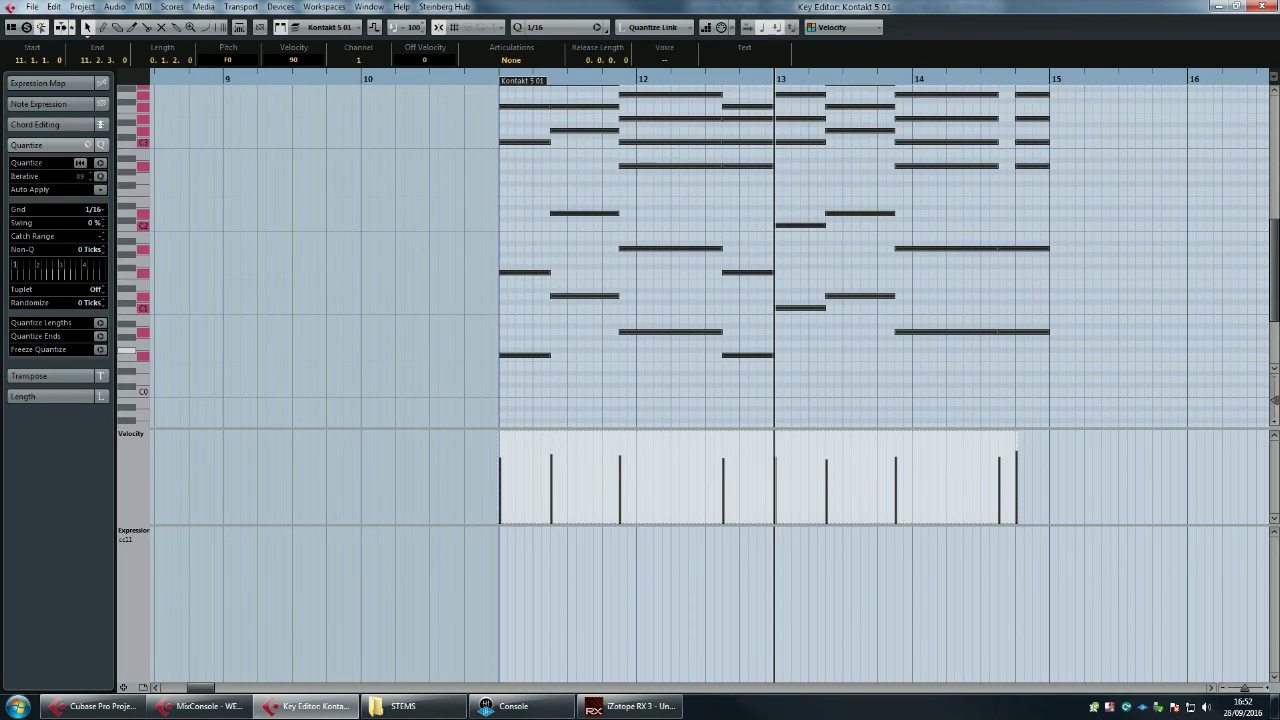
left_click_drag(516, 356, 1050, 350)
scroll(1050, 350, "right", 3)
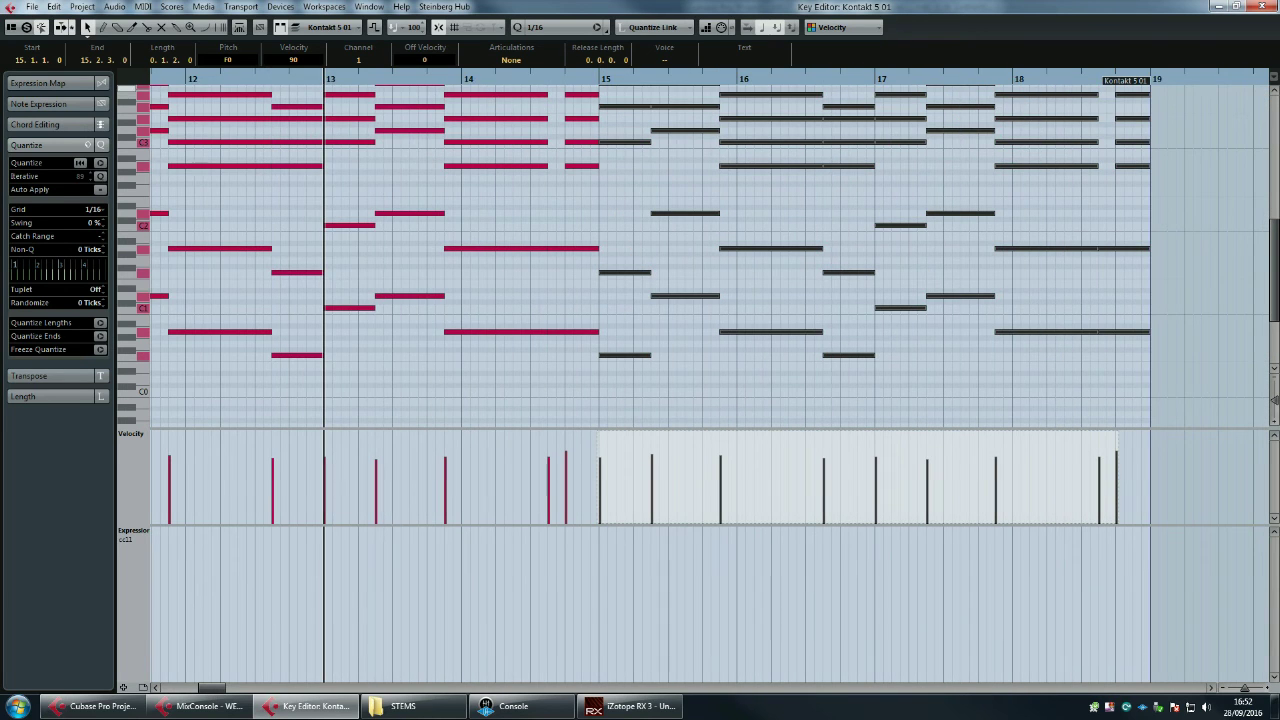
- Deselect the copied notes and play back the extended chord progression from bar 11
scroll(640, 256, "up", 2)
left_click(900, 127)
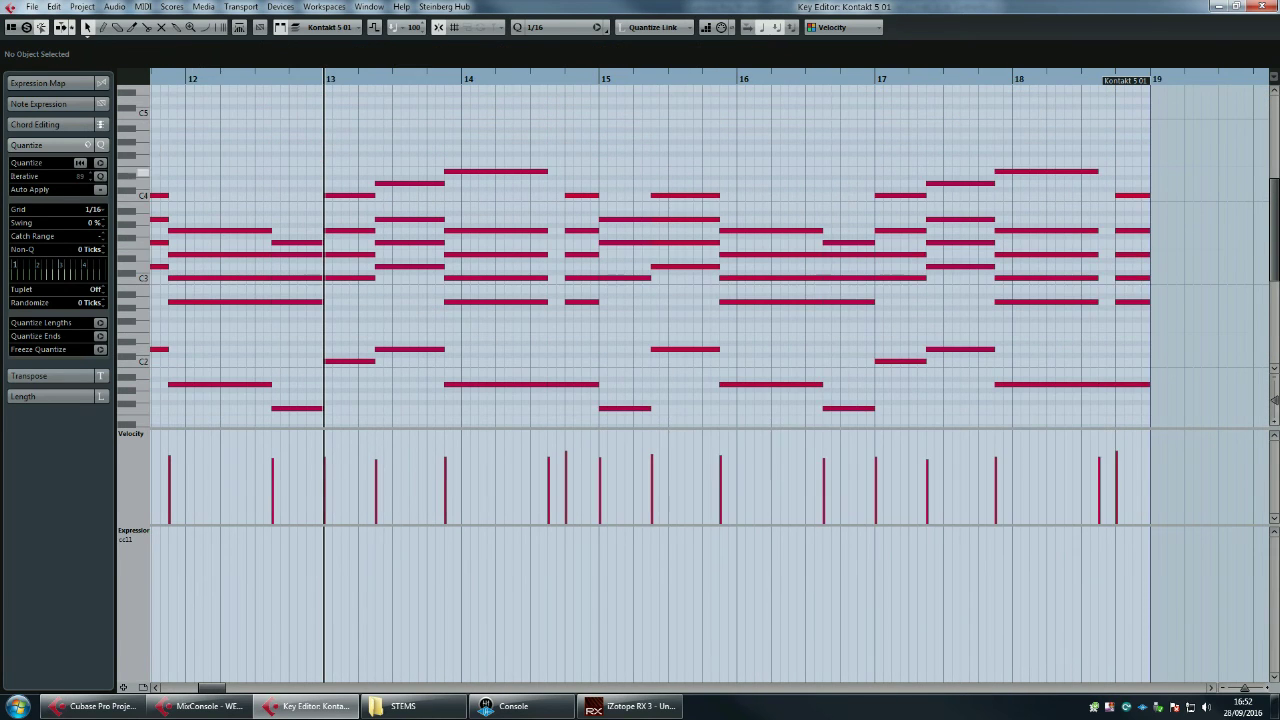
scroll(900, 149, "left", 3)
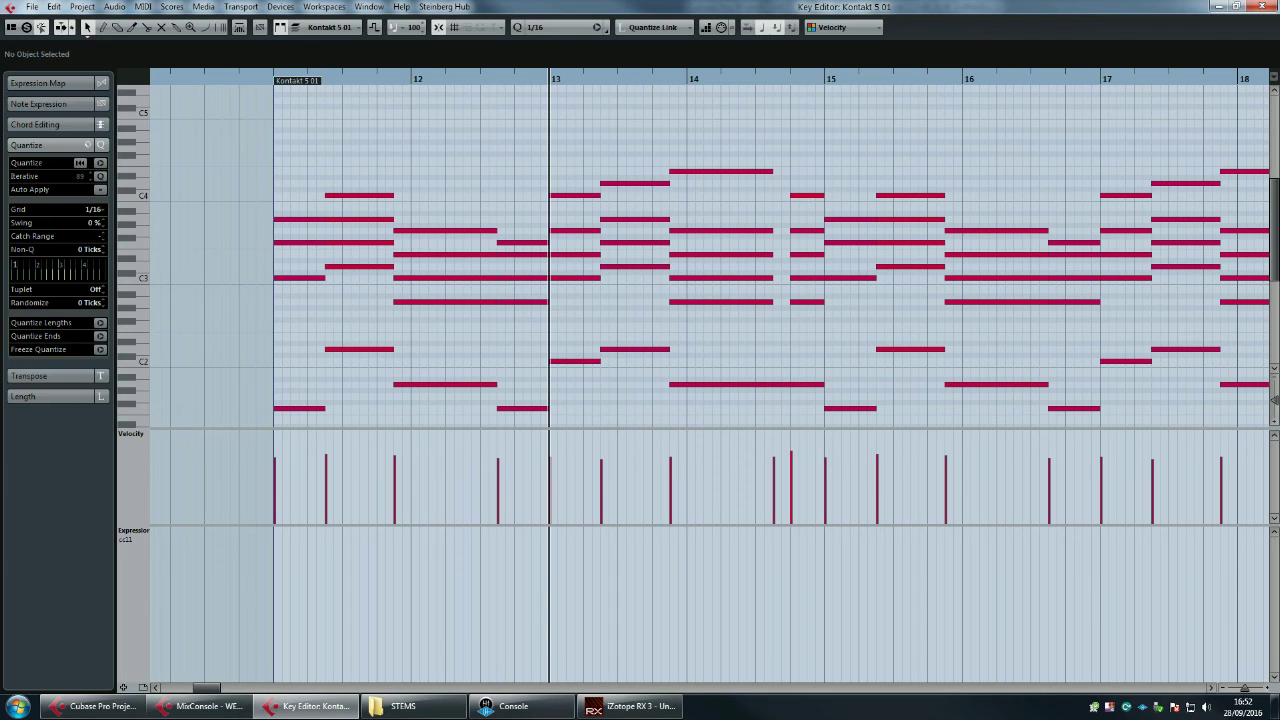
key("KP_1")
scroll(700, 250, "right", 5)
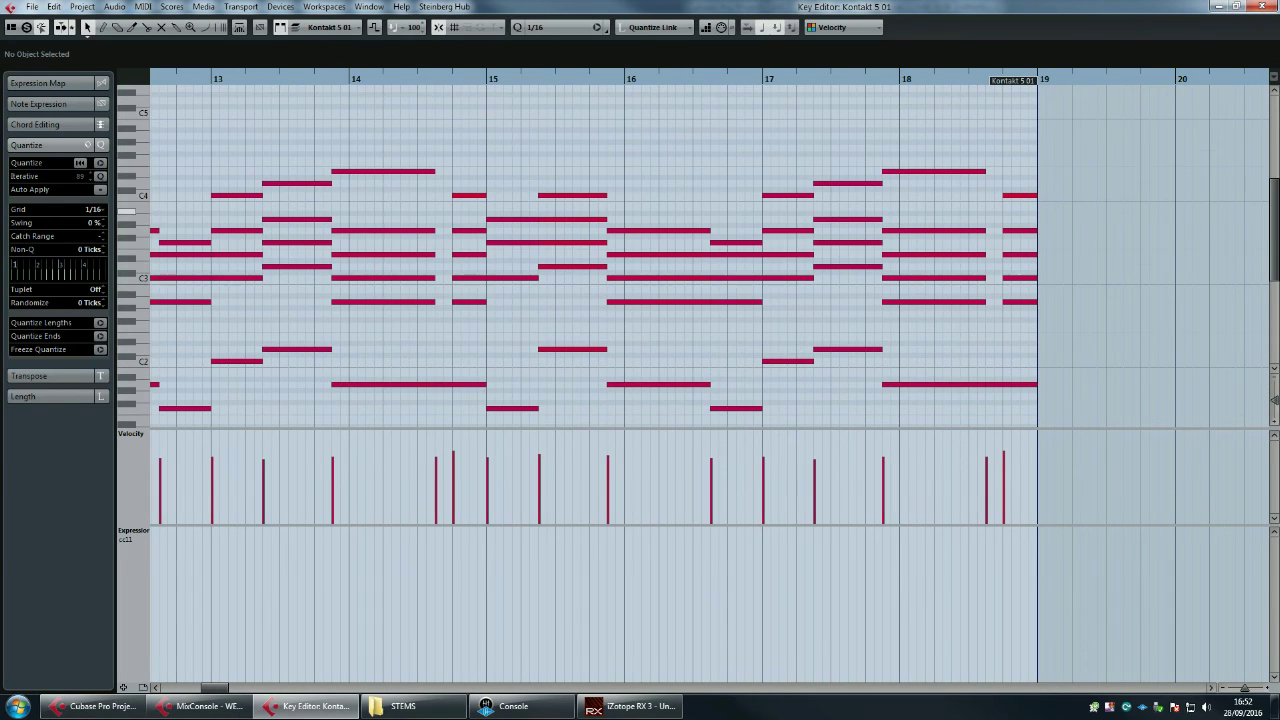
scroll(700, 209, "left", 2)
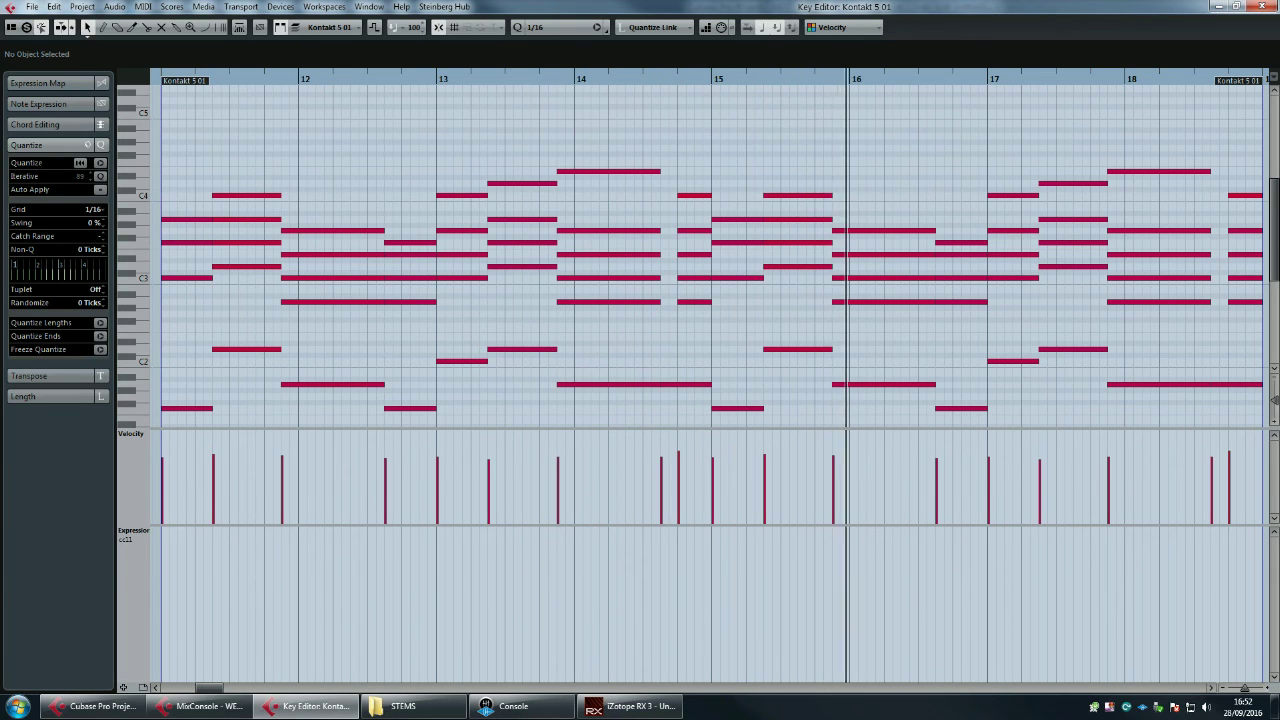
key("space")
- Raise the top note at the start of bar 17 to E4, lower the one at 17.4.3 to C4, and audition the change
key("space")
key("space")
left_click(787, 195)
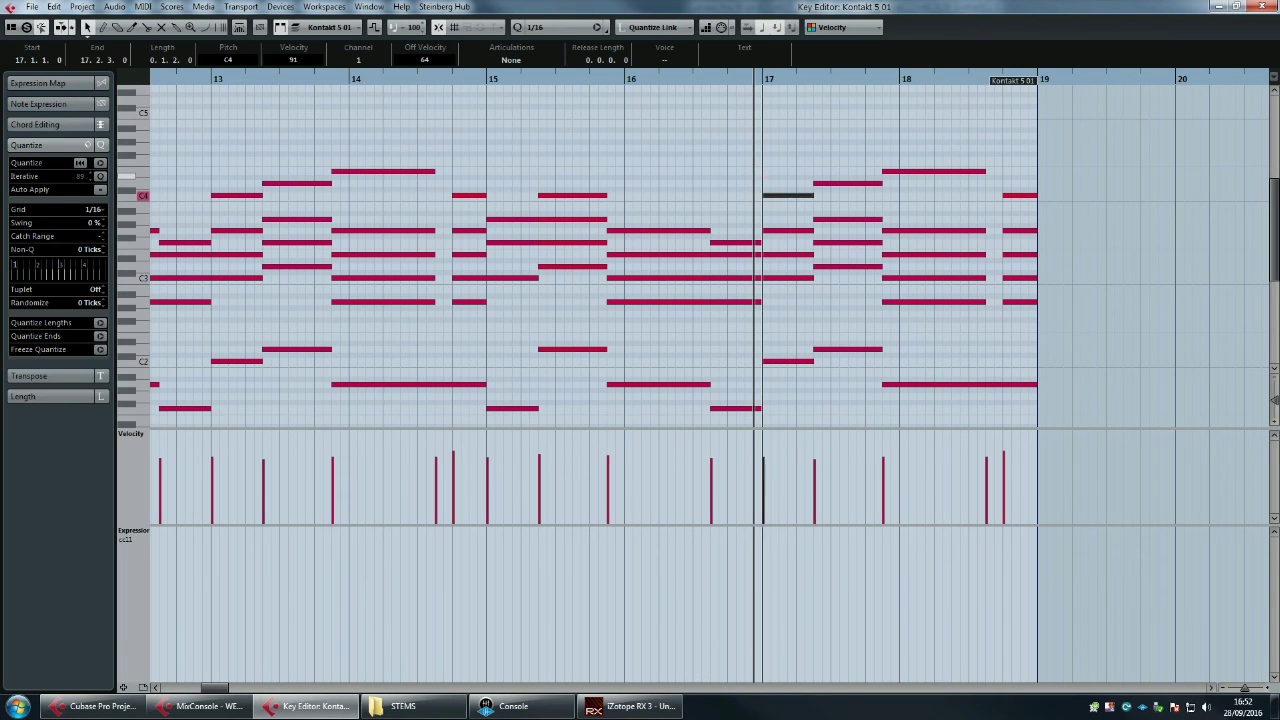
key("Right")
key("Down")
key("Down")
key("Down")
key("Down")
key("space")
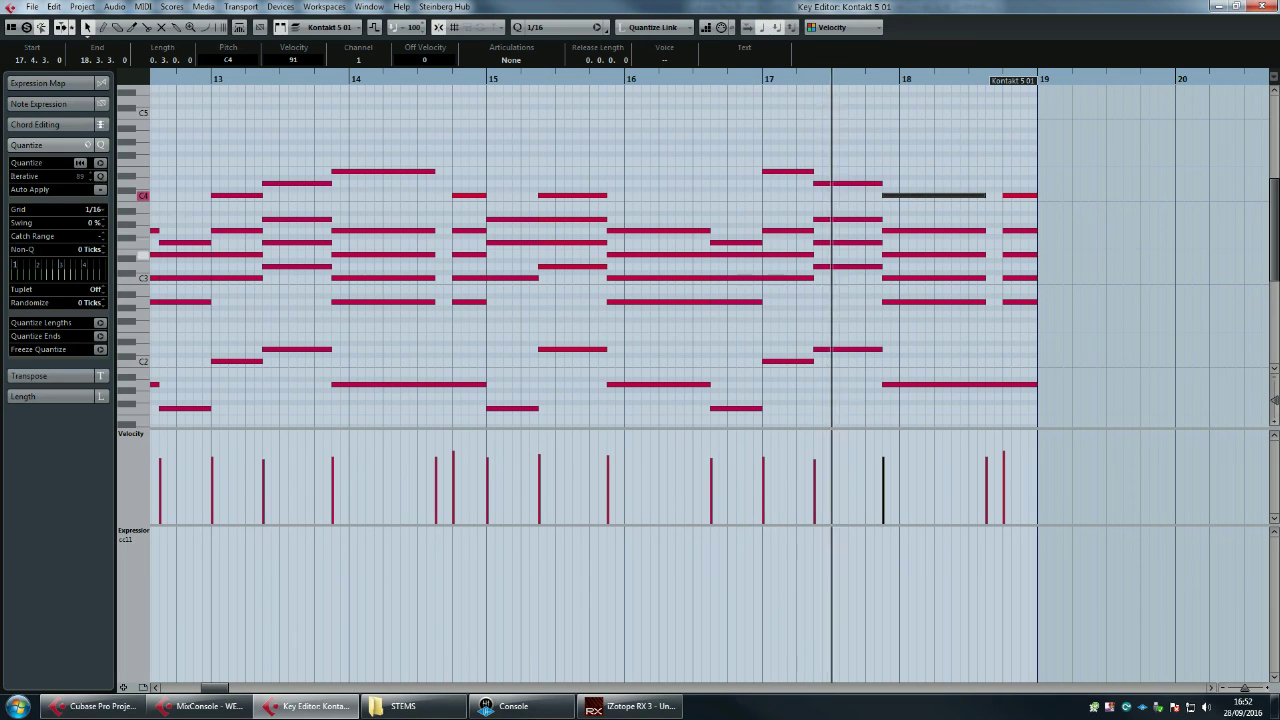
key("space")
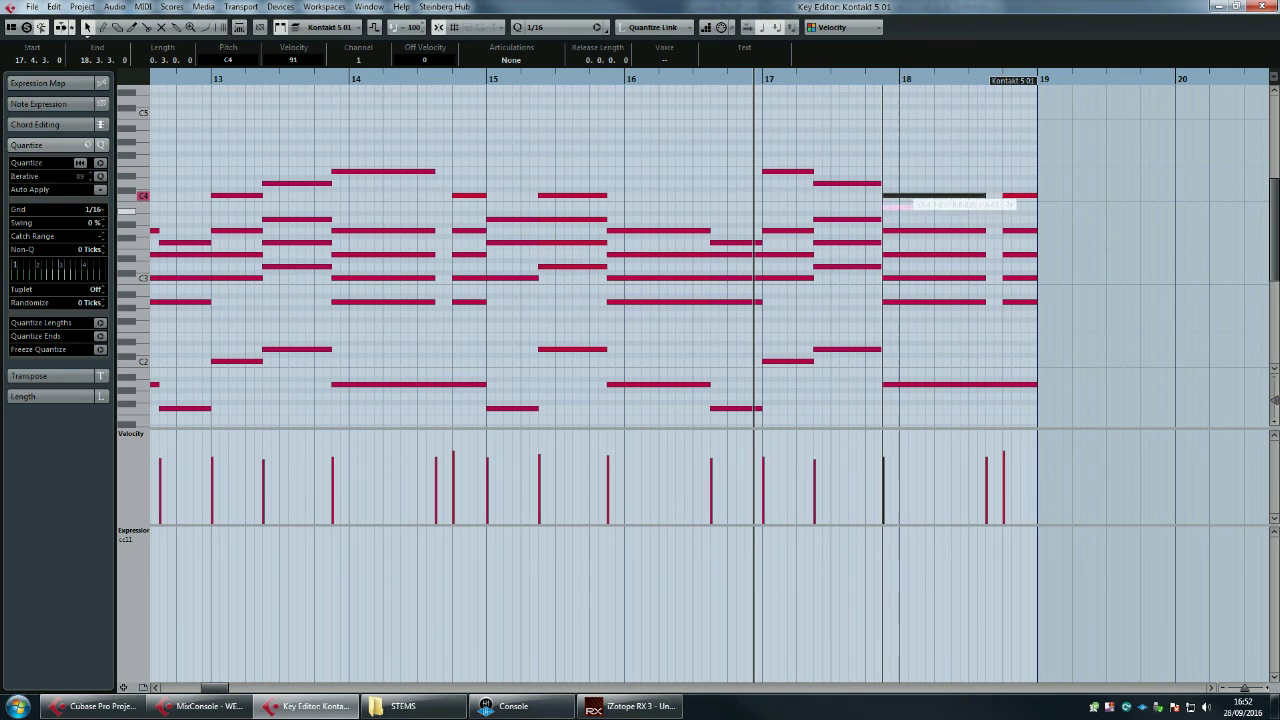
- Lower the top note at 17.4.3 to A3 and audition the change
left_click_drag(900, 196, 900, 219)
key("space")
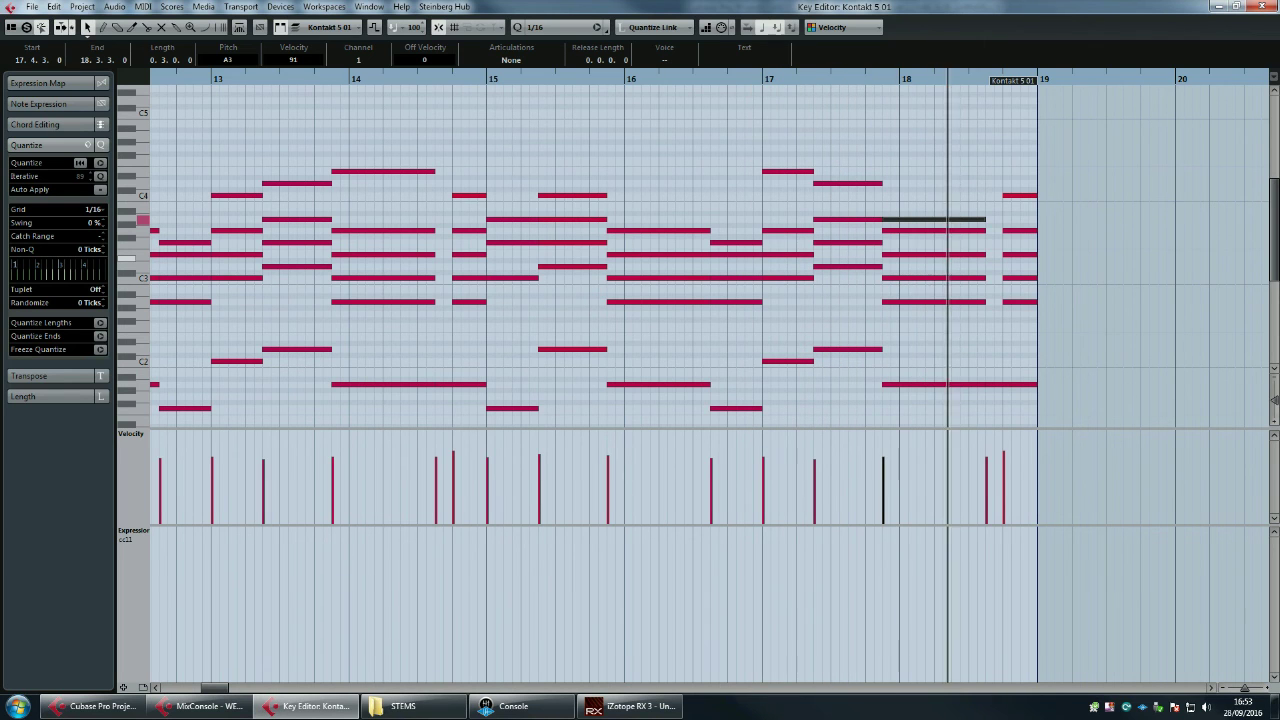
key("space")
- Play back the full eight-bar chord progression from bar 11 with all its bars in view
scroll(710, 256, "left", 4)
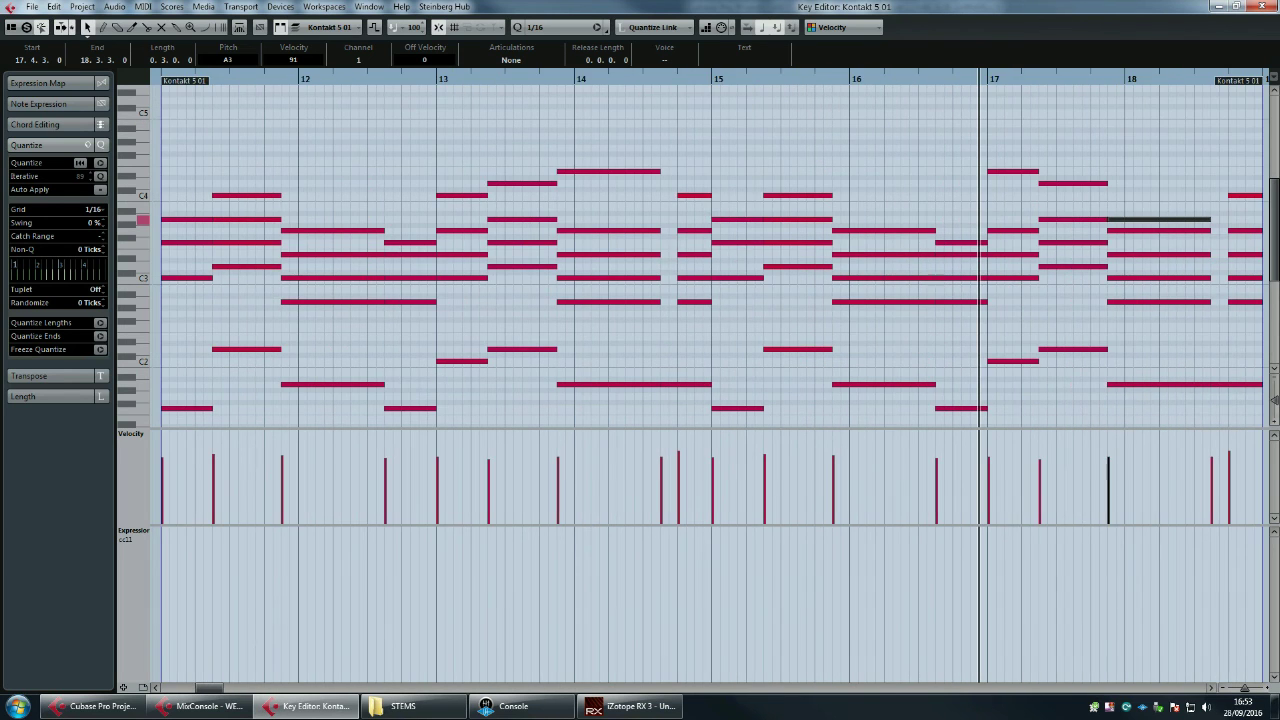
left_click_drag(418, 79, 384, 79)
scroll(430, 142, "right", 1)
left_click_drag(483, 79, 485, 52)
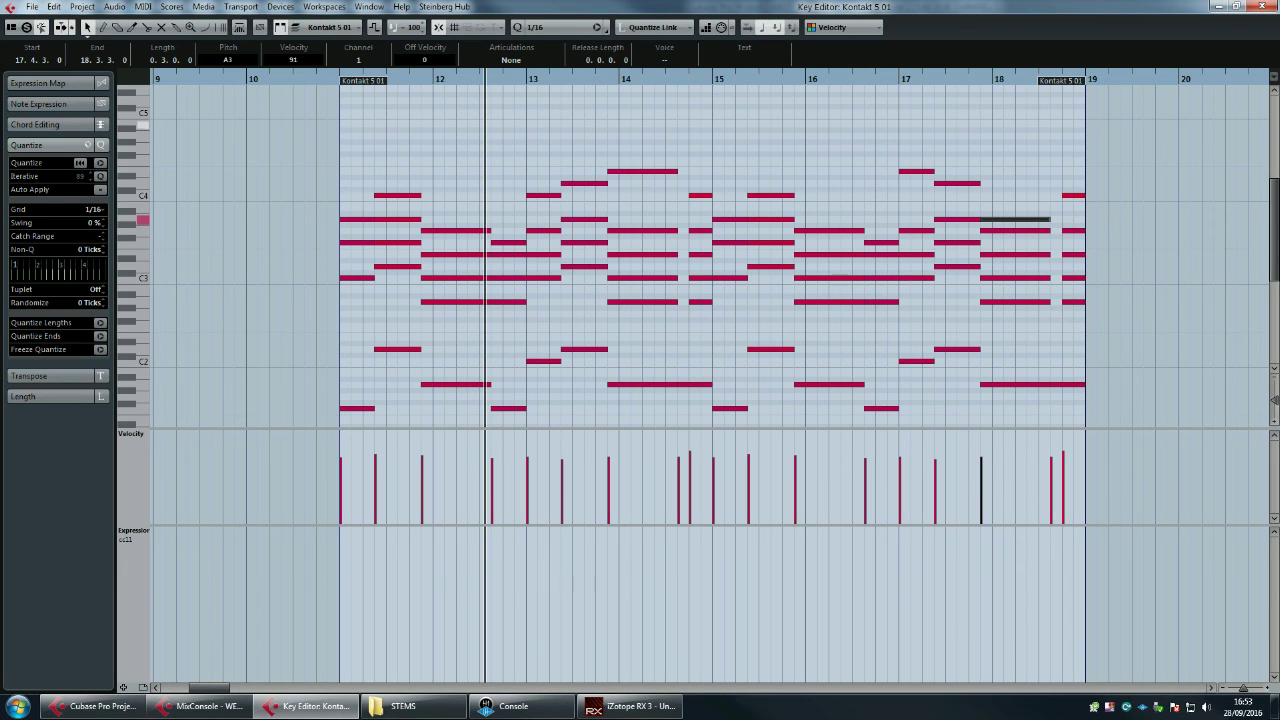
left_click(340, 79)
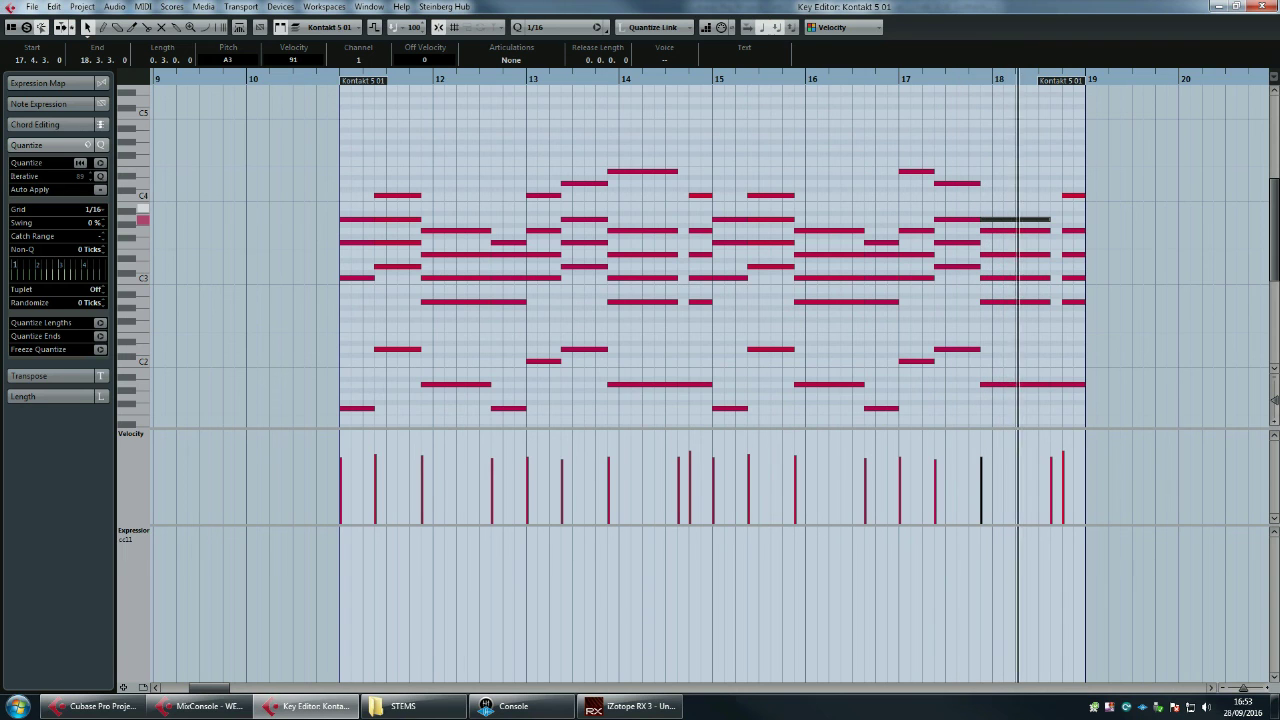
- Select every note in bars 11 to 18, transpose them all up a whole tone and audition the result from bar 11
key("ctrl+shift+a")
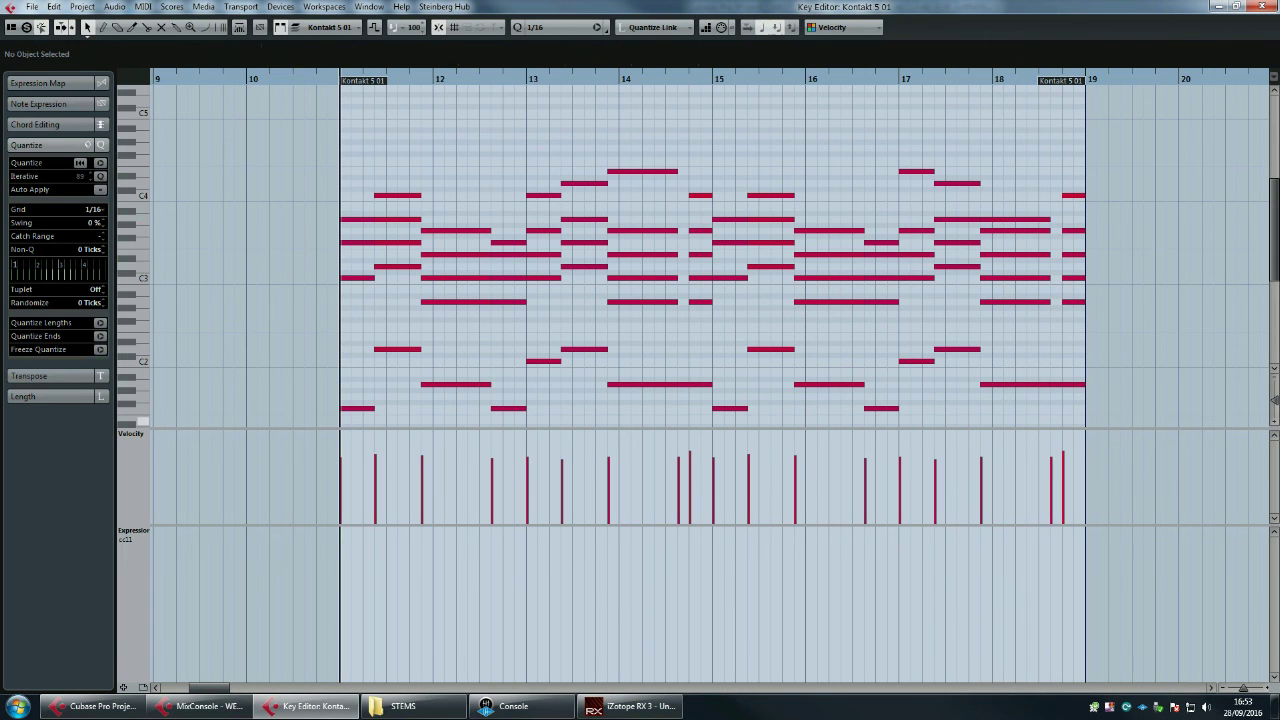
left_click_drag(1050, 193, 360, 142)
scroll(700, 256, "down", 3)
left_click_drag(345, 243, 1041, 381)
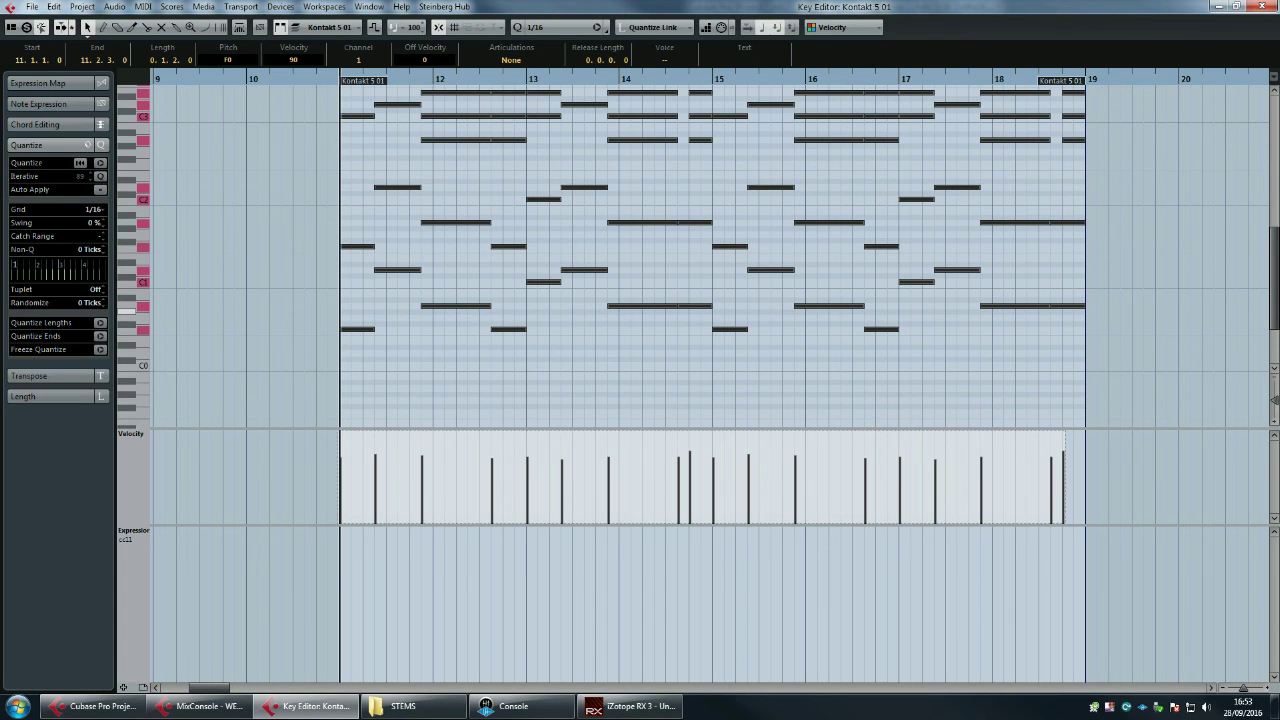
left_click_drag(430, 306, 430, 294)
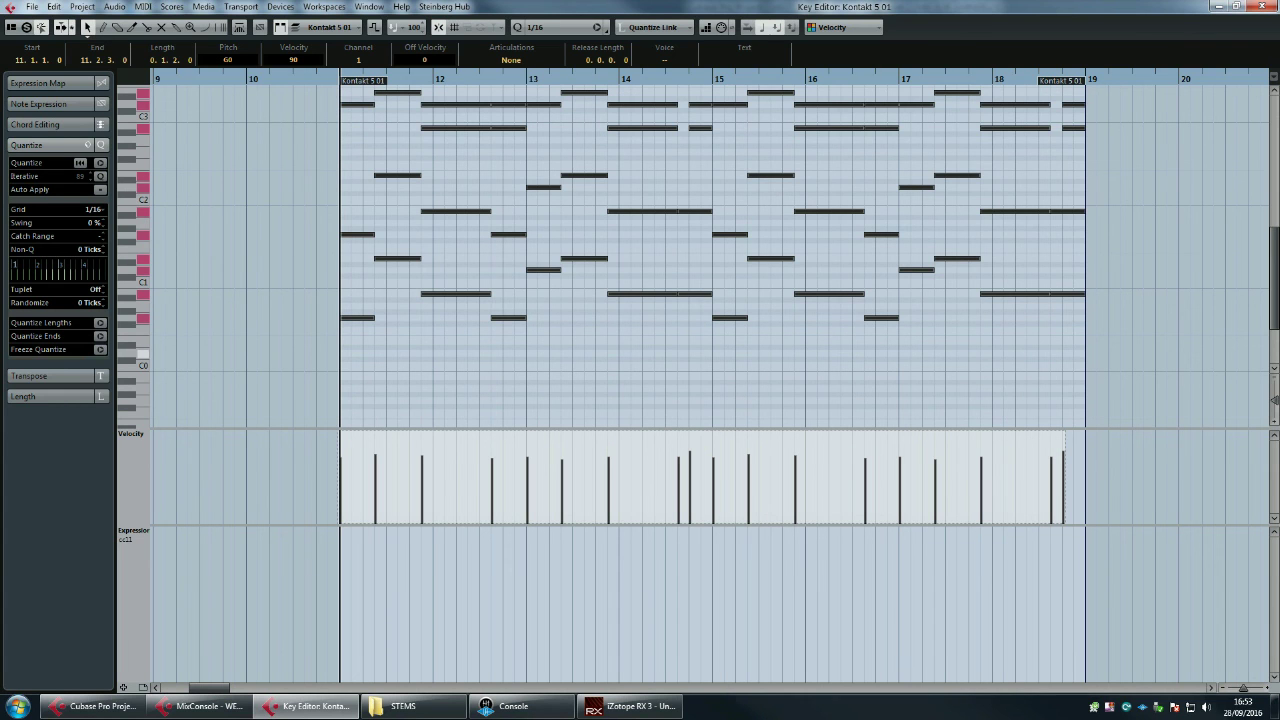
scroll(700, 255, "up", 3)
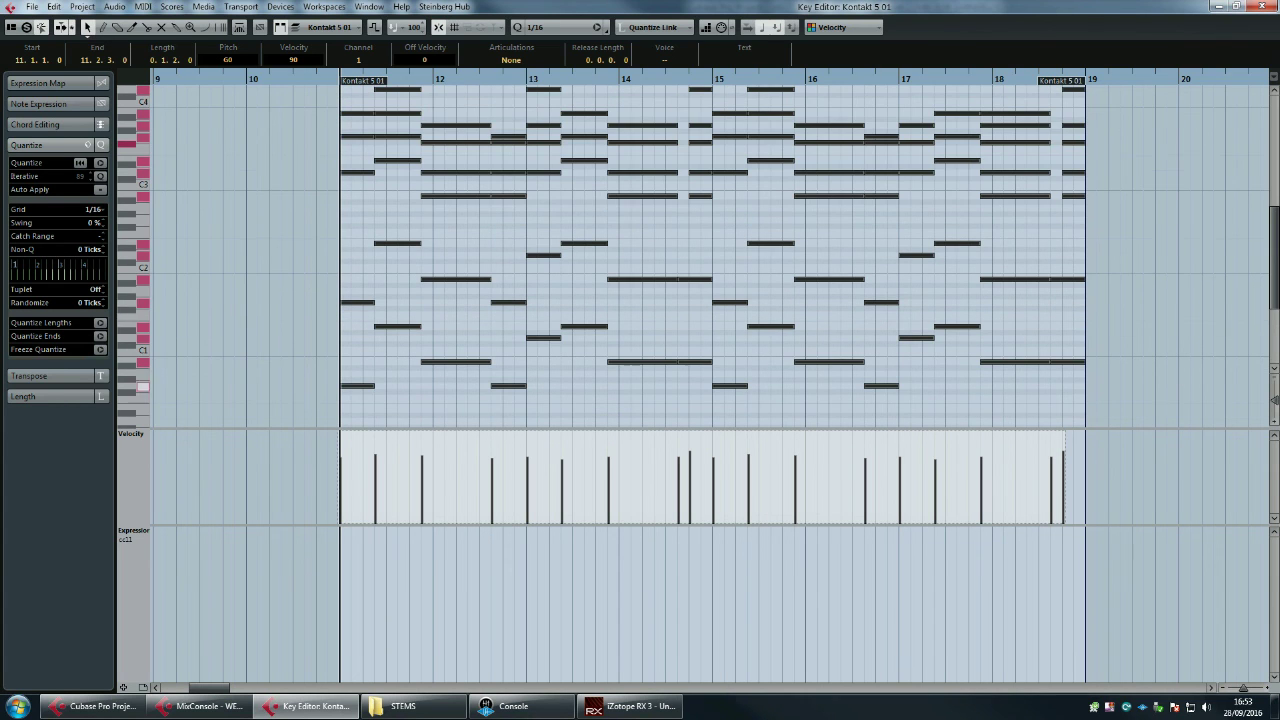
key("space")
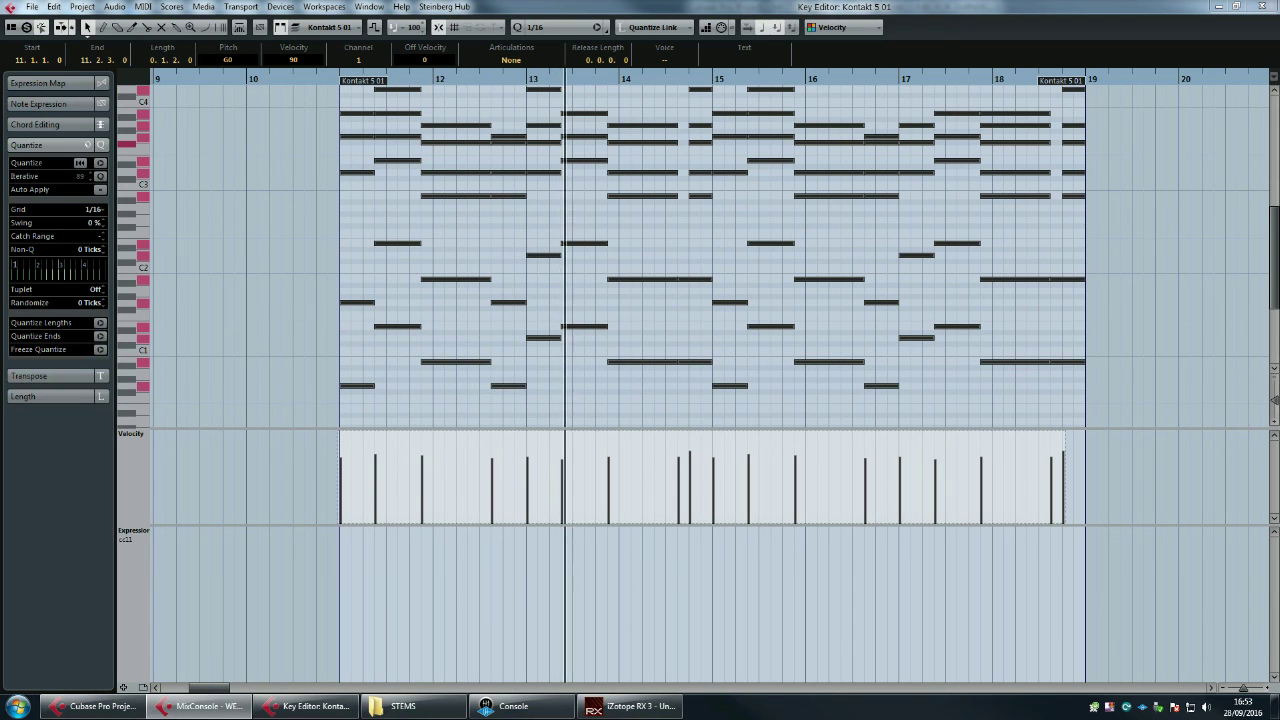
- Close the Key Editor, show the whole arrangement in the project window and stop playback
key("Return")
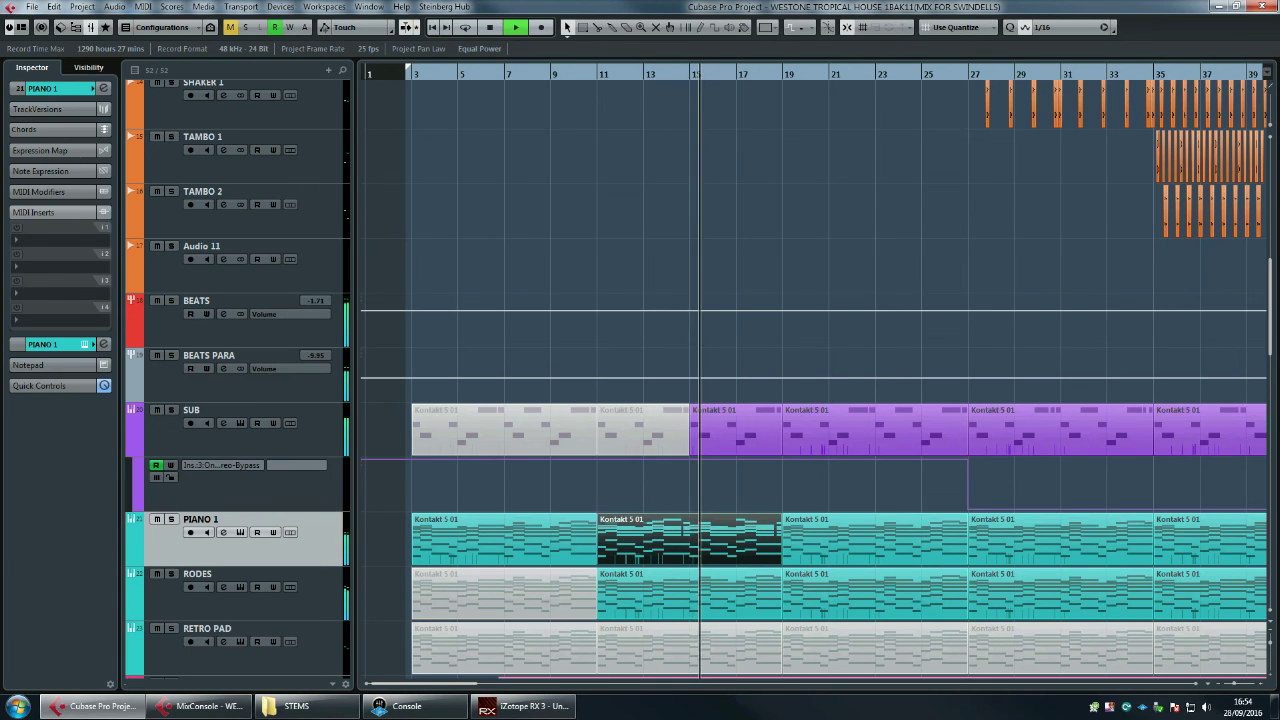
key("g")
key("g")
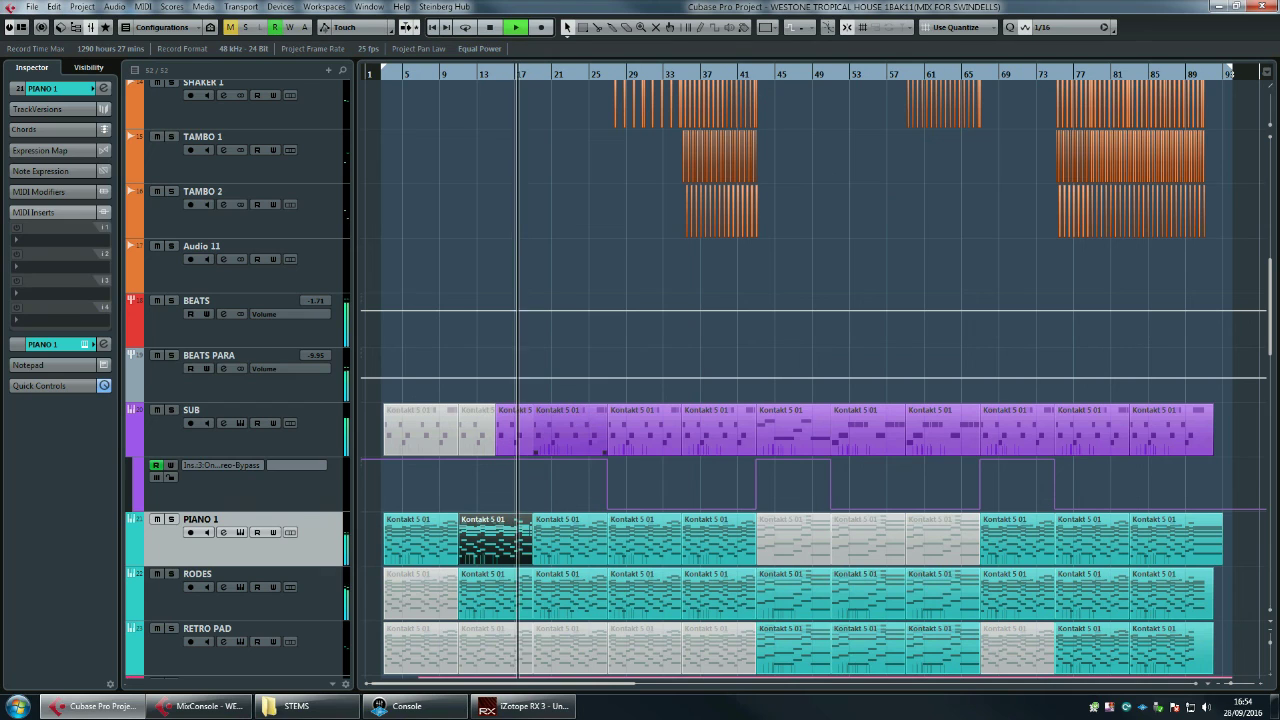
key("space")
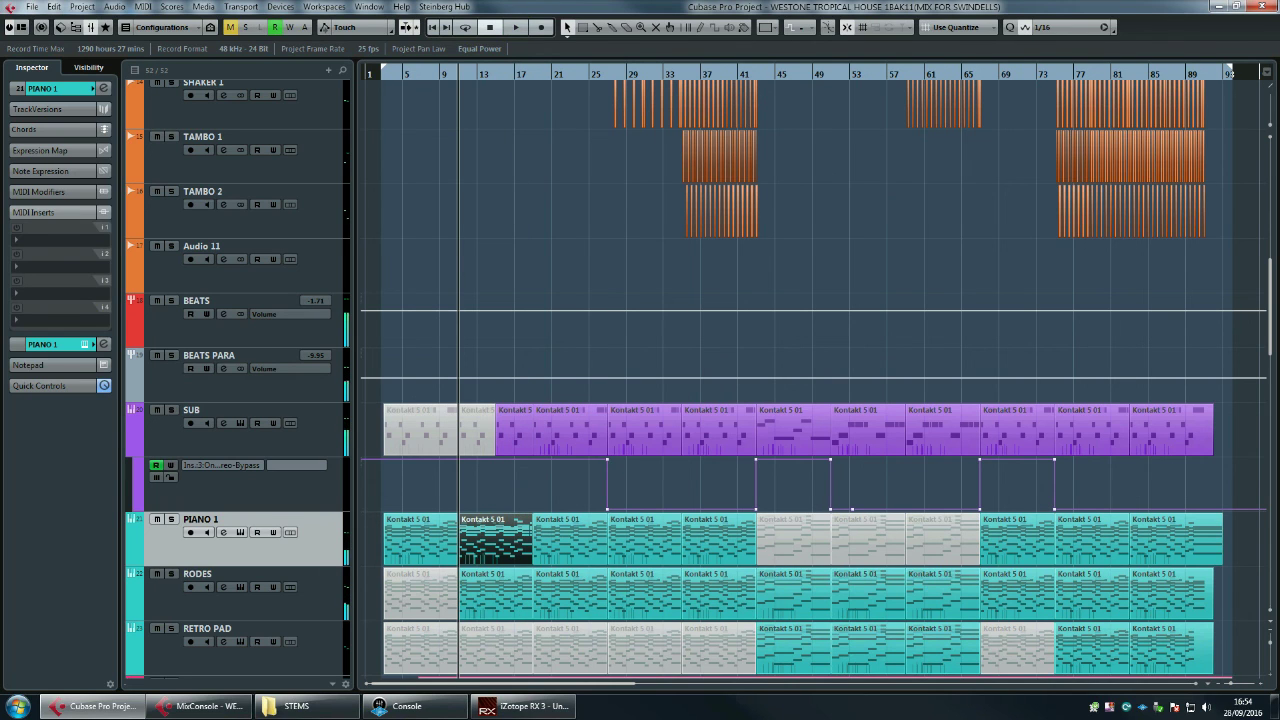